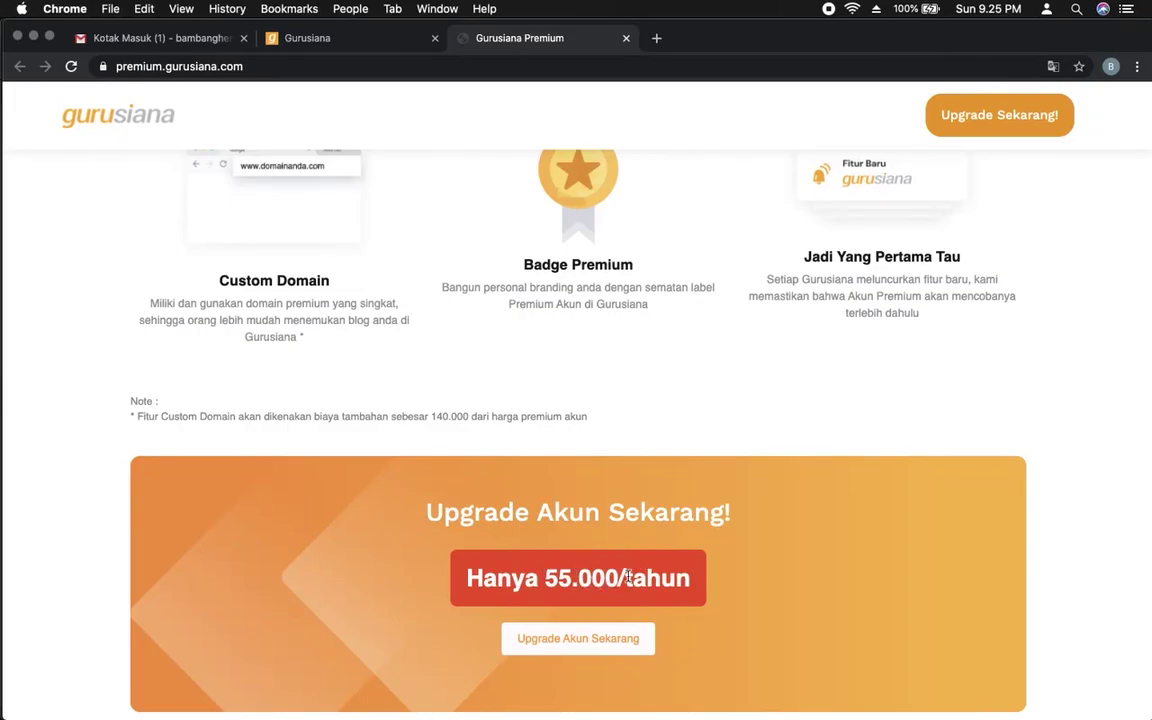
# Step: Review the premium features and price on the Gurusiana Premium page, and start the account upgrade
pyautogui.scroll(5, 712, 480)
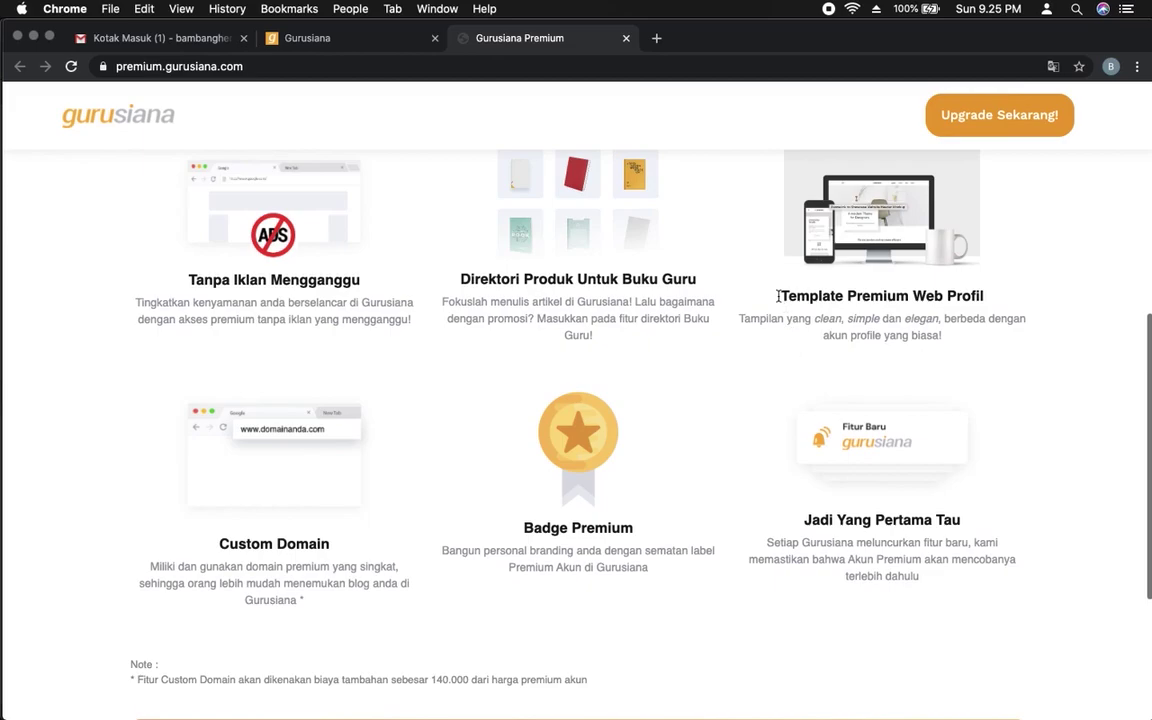
pyautogui.scroll(-5, 696, 280)
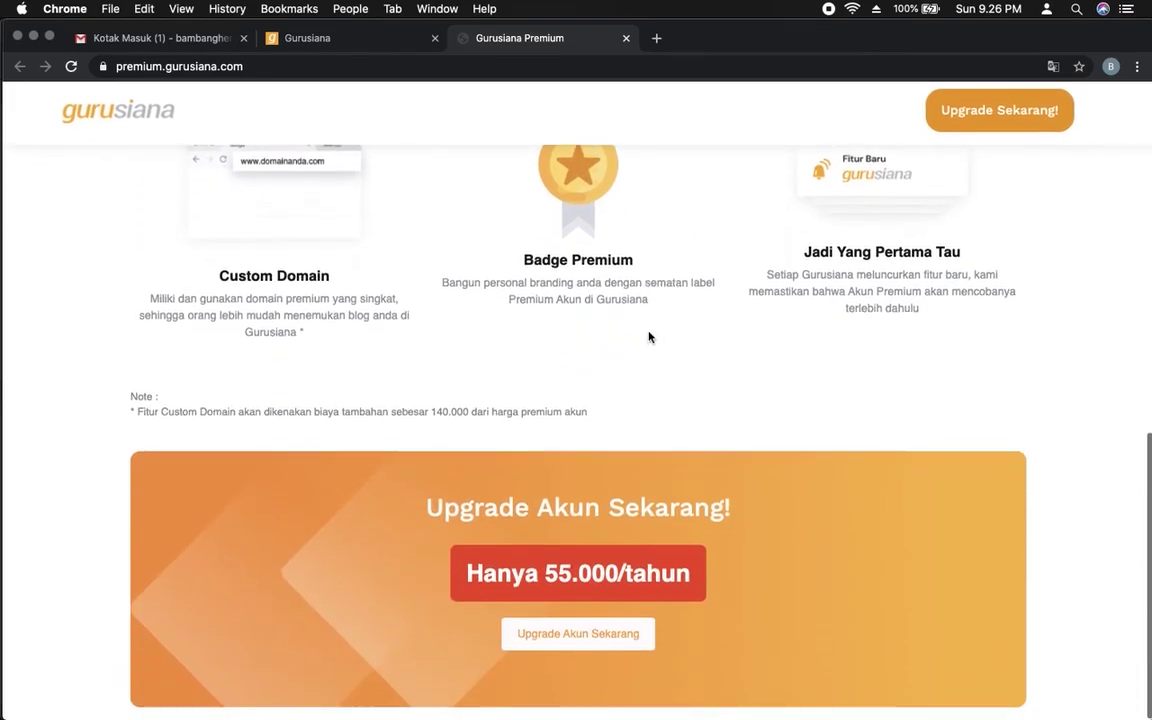
pyautogui.click(578, 640)
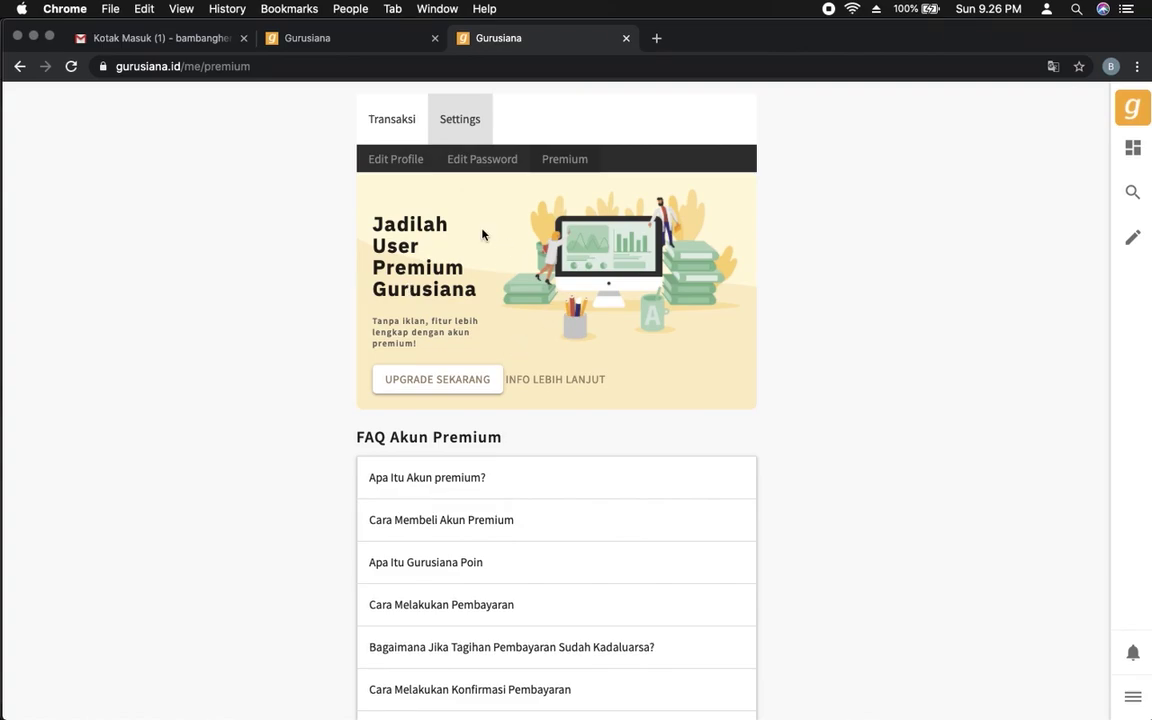
# Step: Look over the premium account FAQ in the account settings and proceed to the premium package purchase form
pyautogui.scroll(-3, 437, 440)
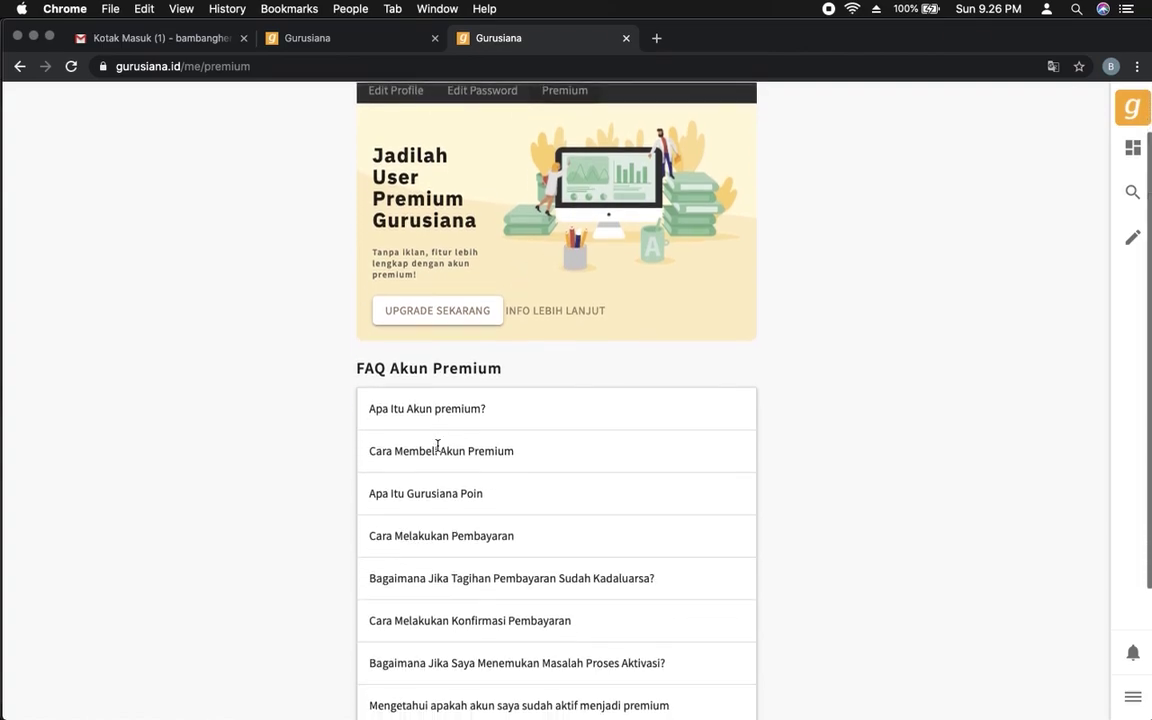
pyautogui.scroll(-2, 405, 398)
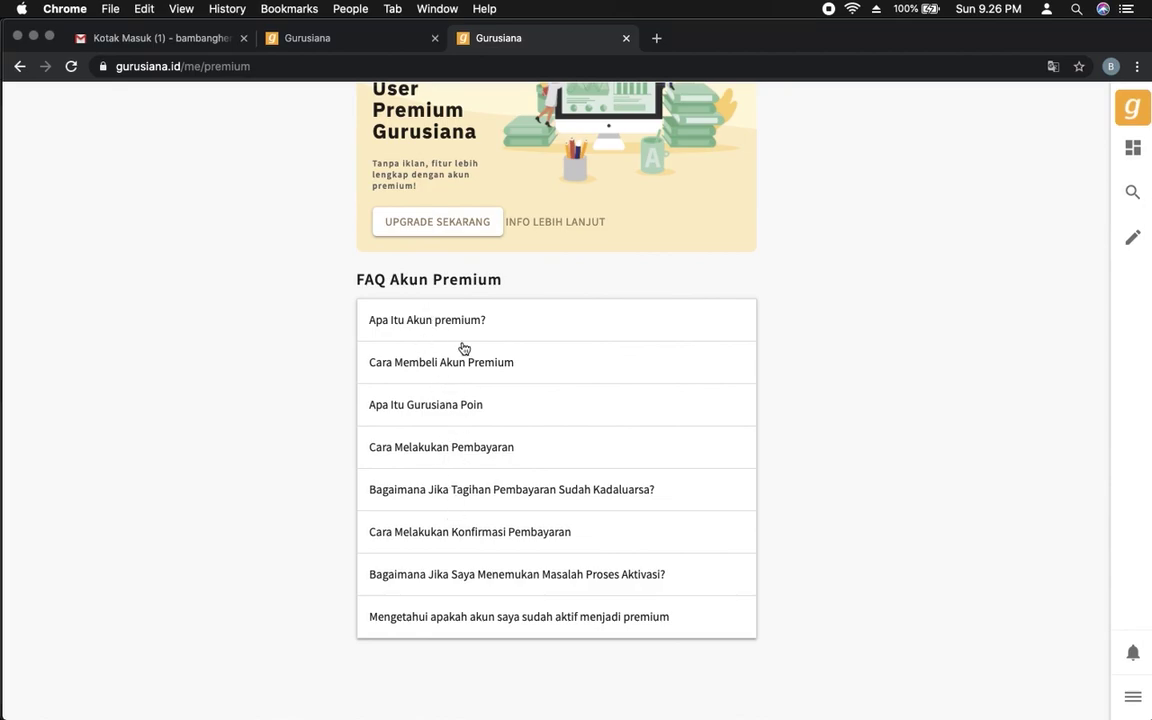
pyautogui.scroll(3, 463, 345)
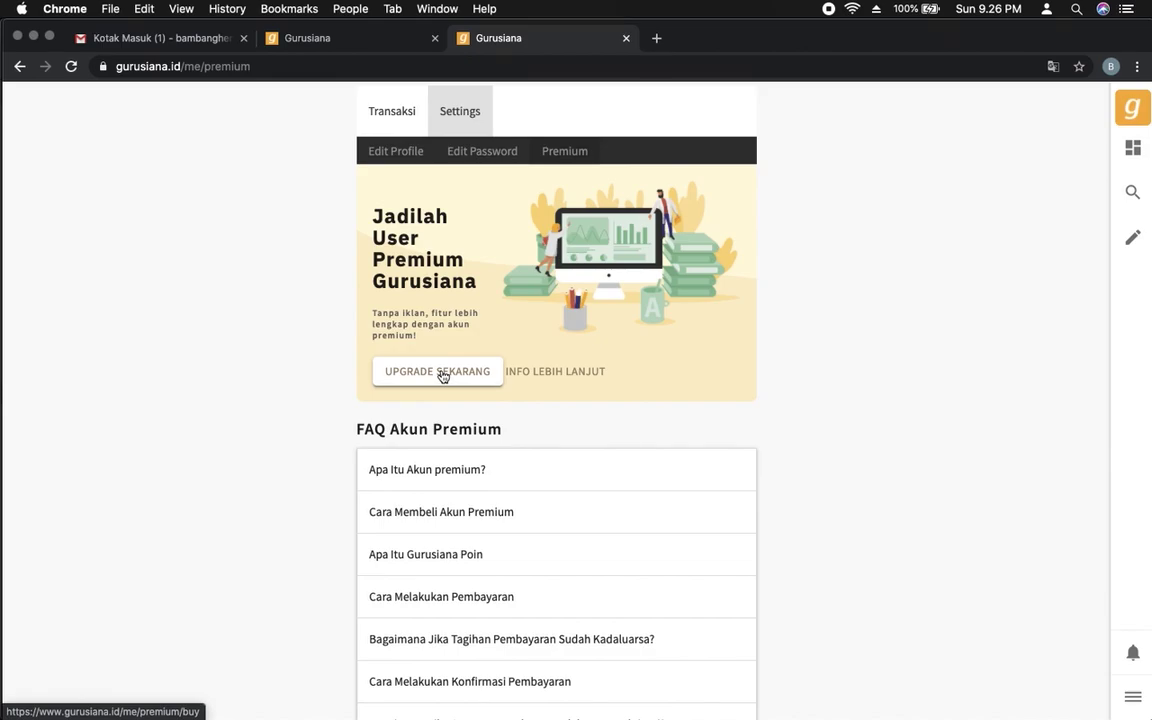
pyautogui.click(442, 372)
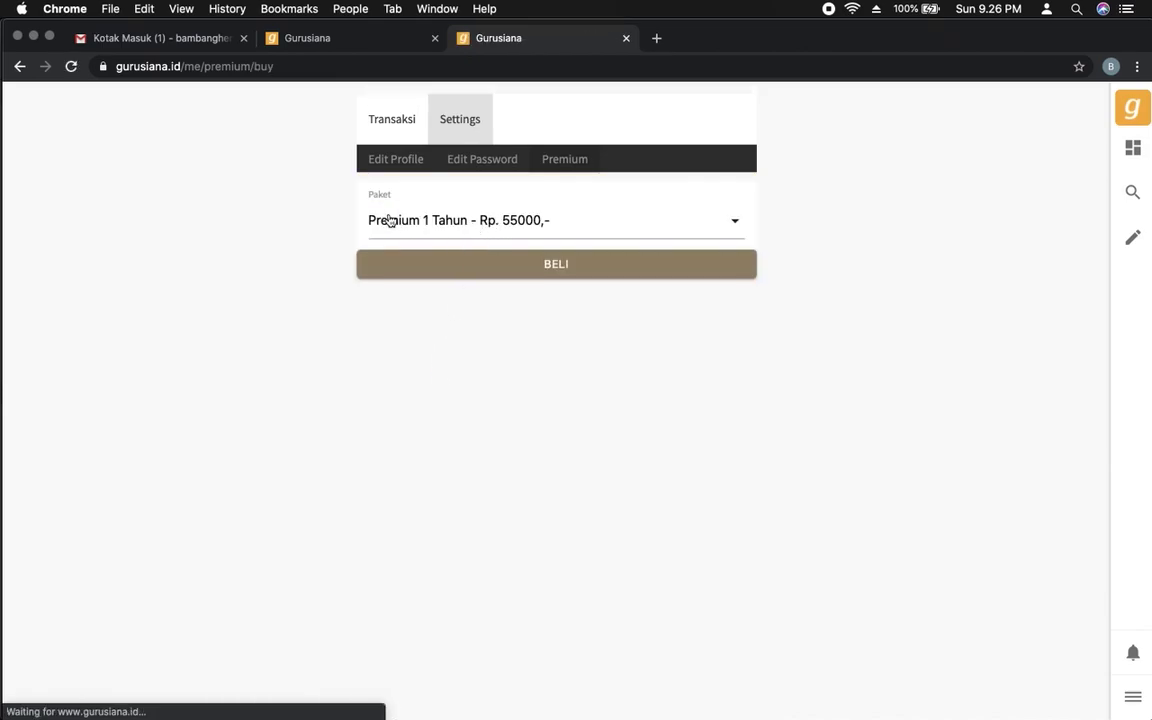
# Step: Buy the "Premium 1 Tahun - Rp. 55000,-" package and acknowledge the issued invoice
pyautogui.click(452, 224)
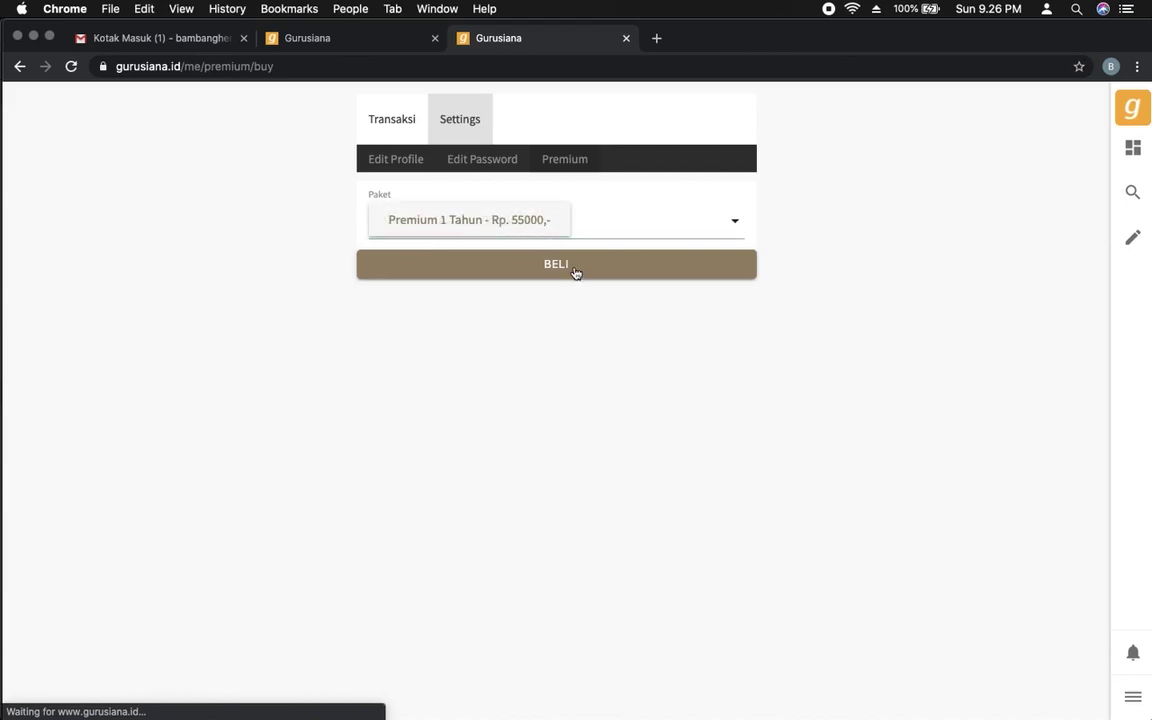
pyautogui.click(590, 354)
pyautogui.click(589, 231)
pyautogui.click(619, 230)
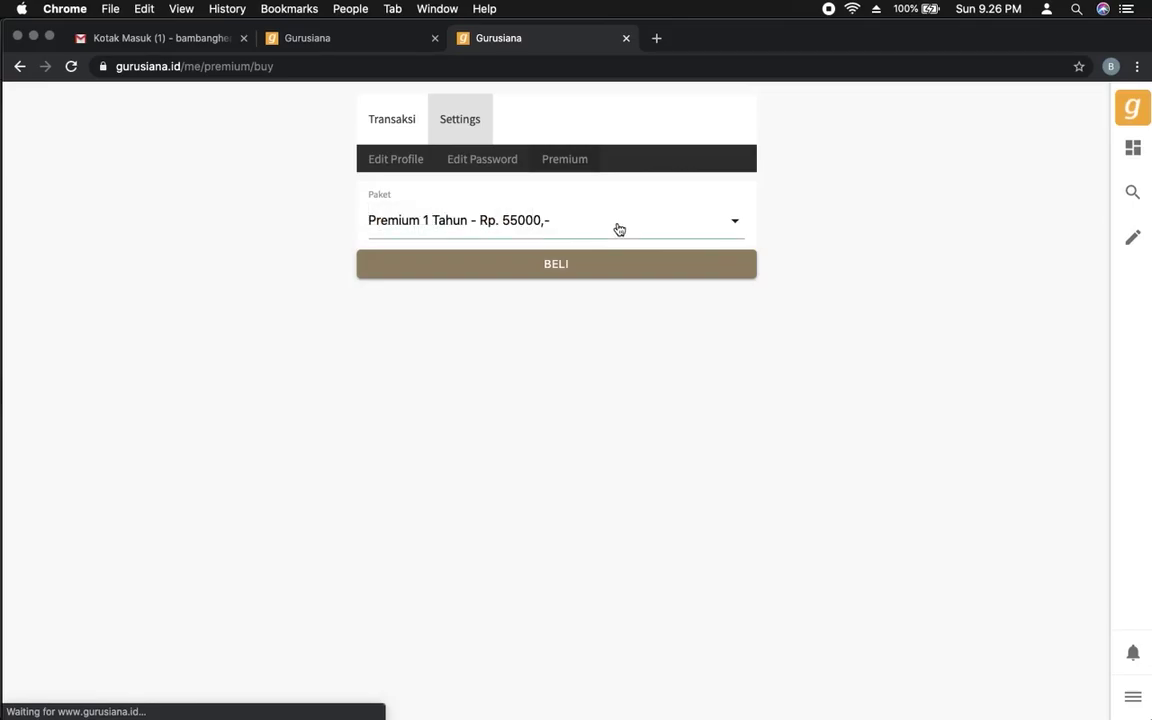
pyautogui.click(557, 266)
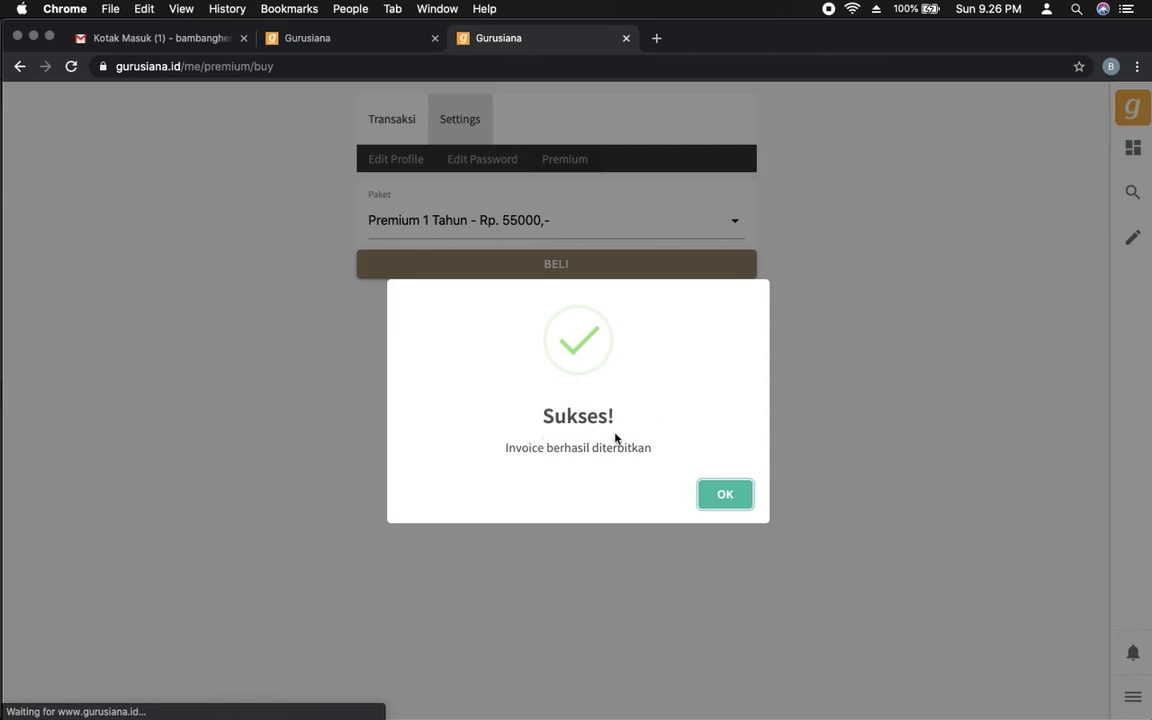
pyautogui.click(726, 497)
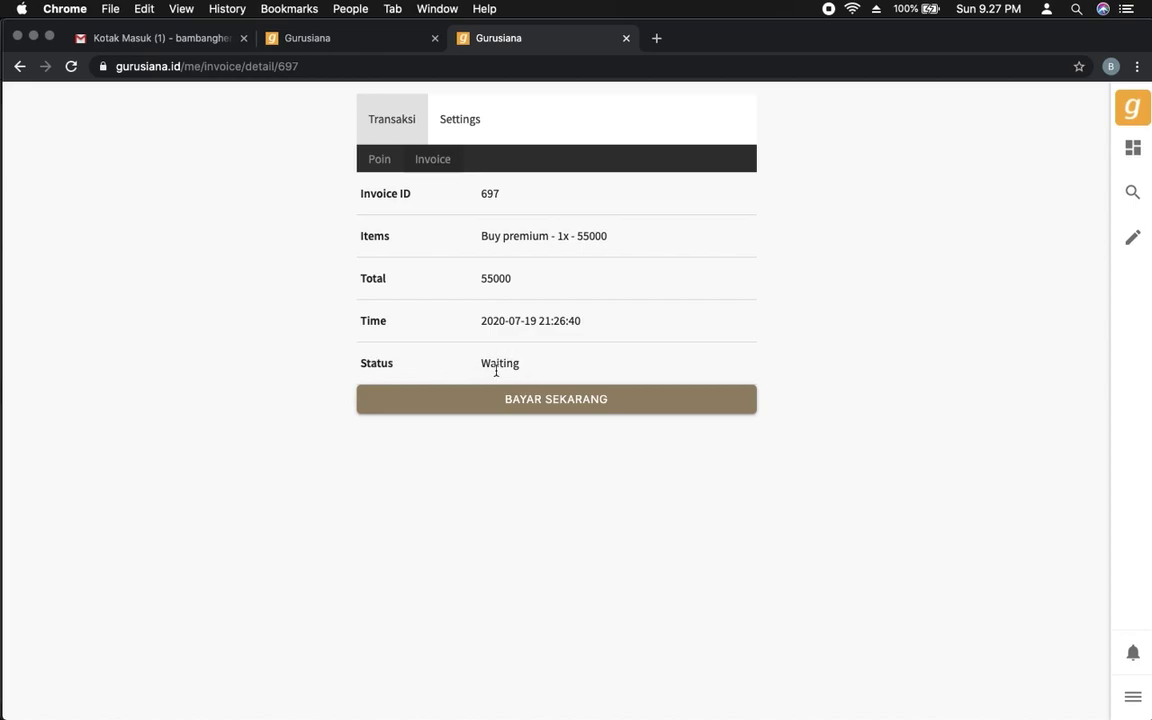
# Step: Start paying the premium invoice, accept the order summary, and choose ATM/Bank Transfer with BNI as the payment method
pyautogui.click(566, 401)
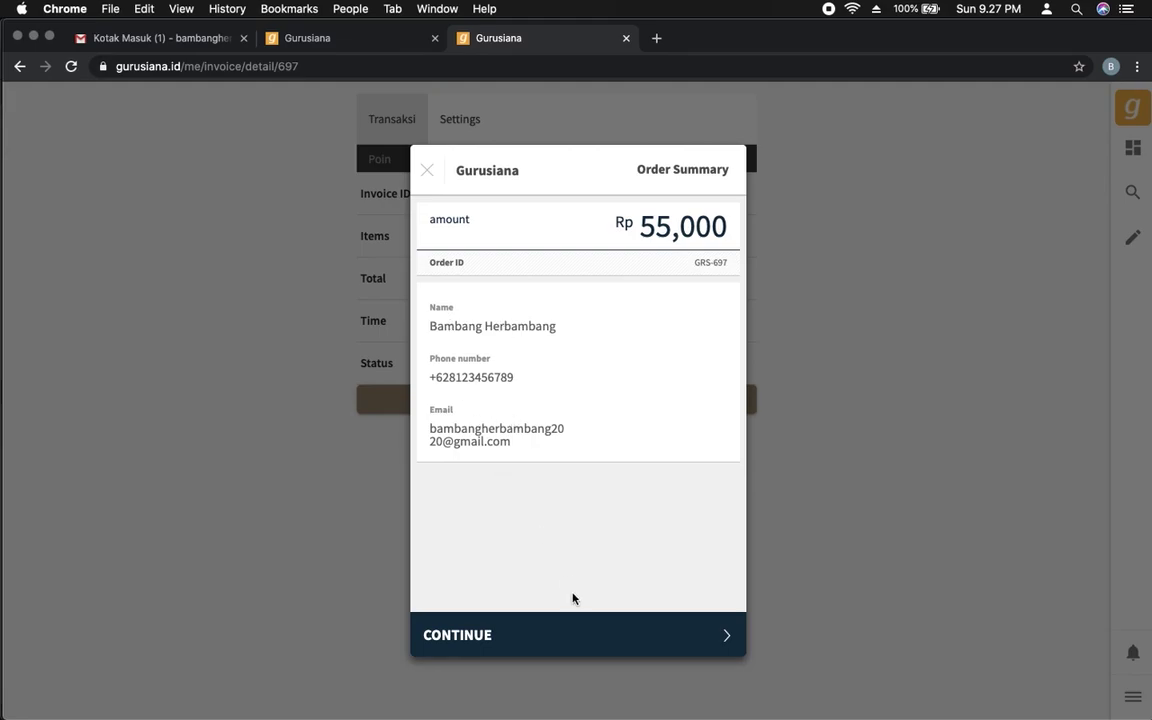
pyautogui.click(601, 628)
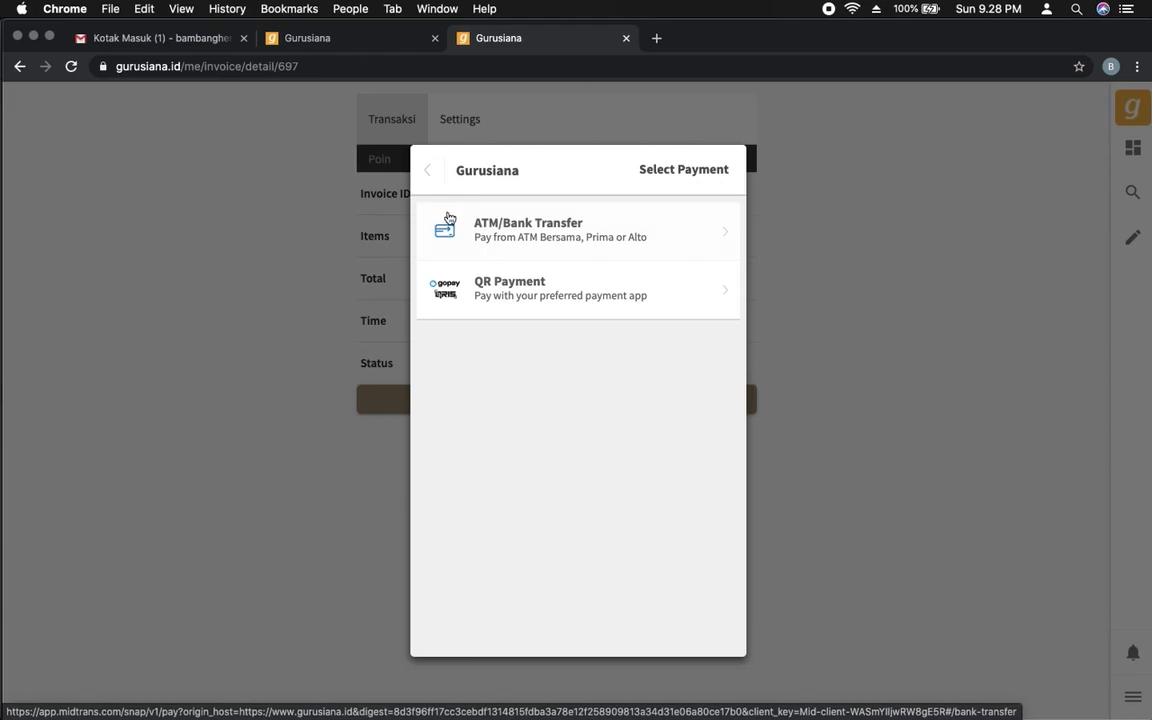
pyautogui.click(550, 237)
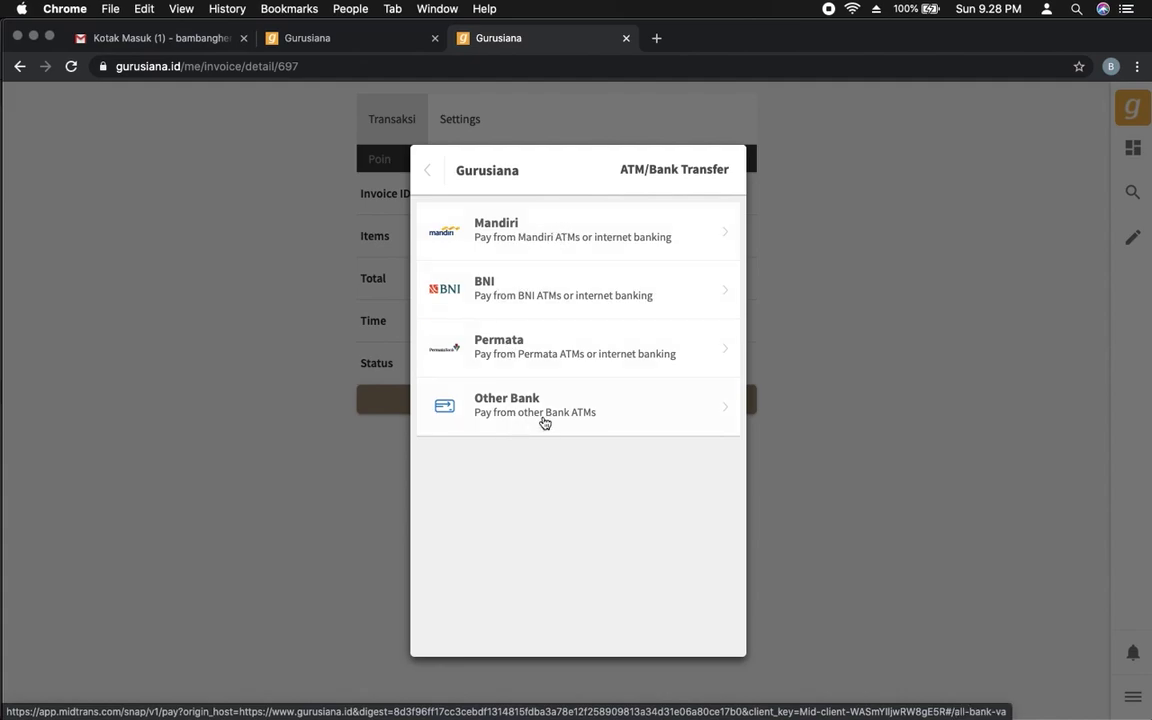
pyautogui.click(597, 298)
# Step: Examine the BNI payment instructions for ATM BNI, Internet Banking and Mobile Banking
pyautogui.scroll(-3, 600, 298)
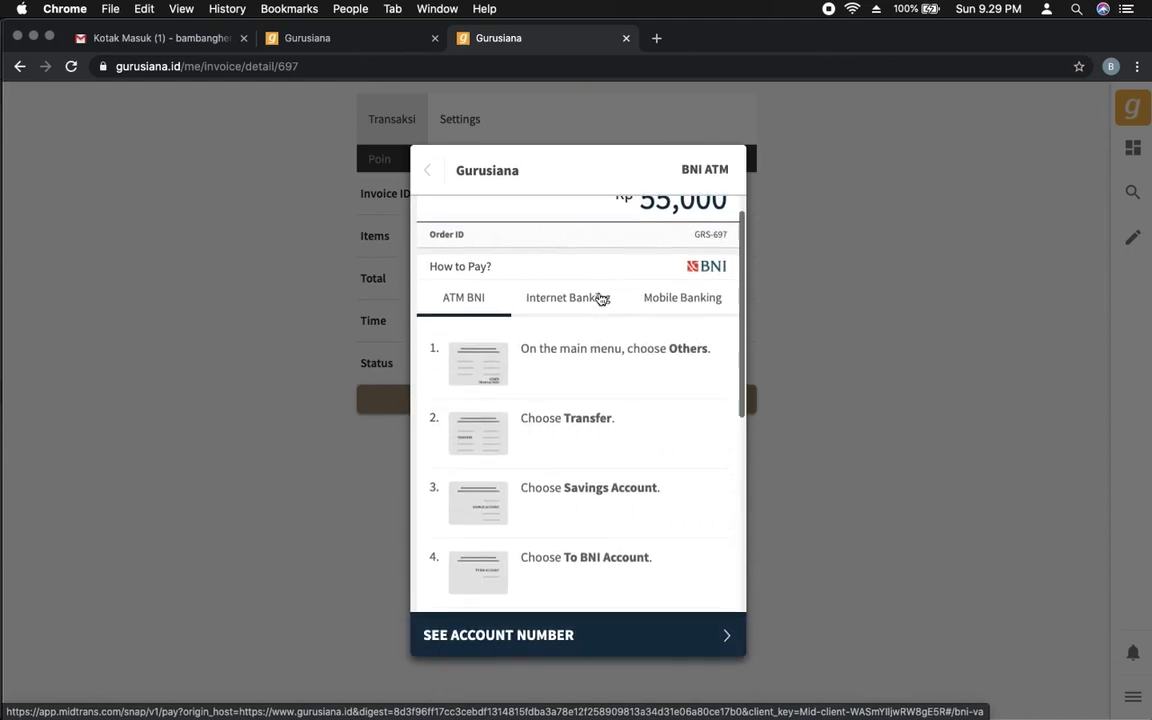
pyautogui.scroll(3, 600, 298)
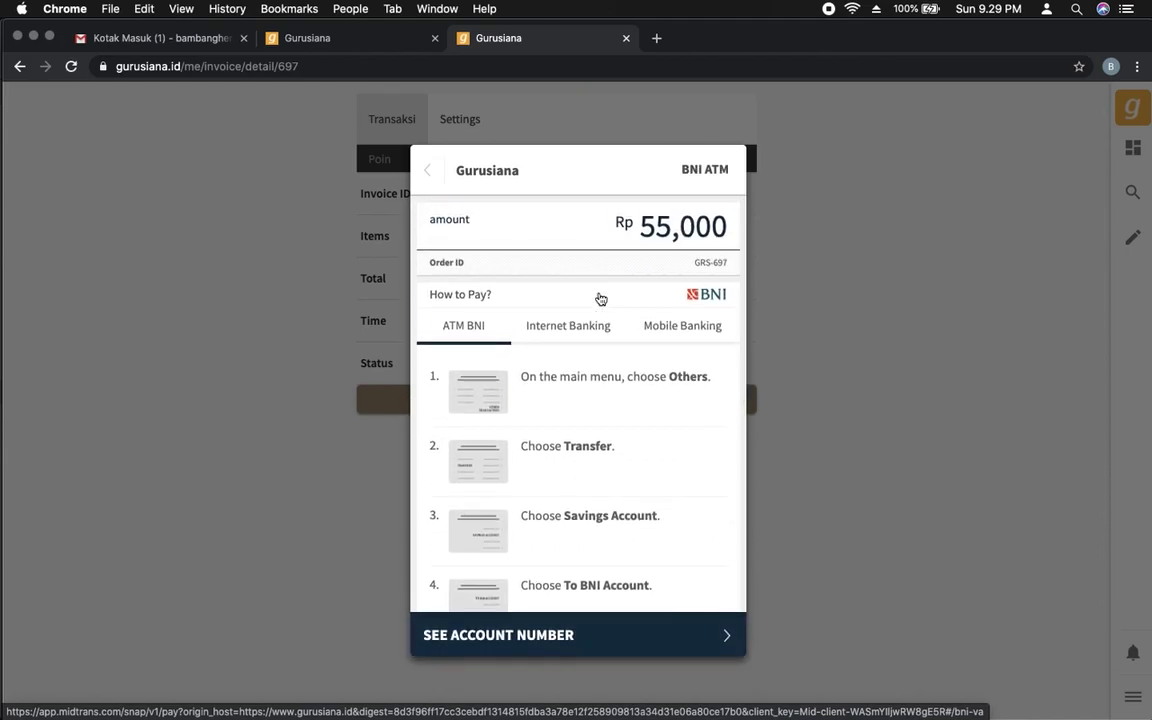
pyautogui.scroll(-2, 600, 298)
pyautogui.scroll(2, 600, 298)
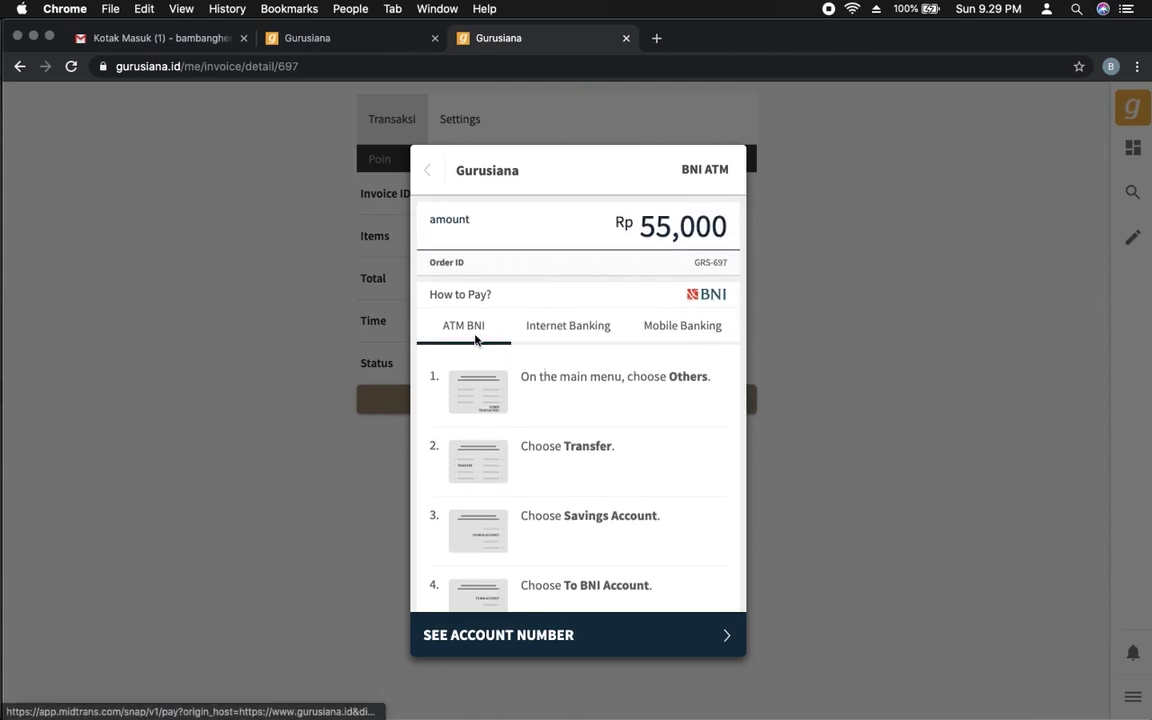
pyautogui.click(572, 328)
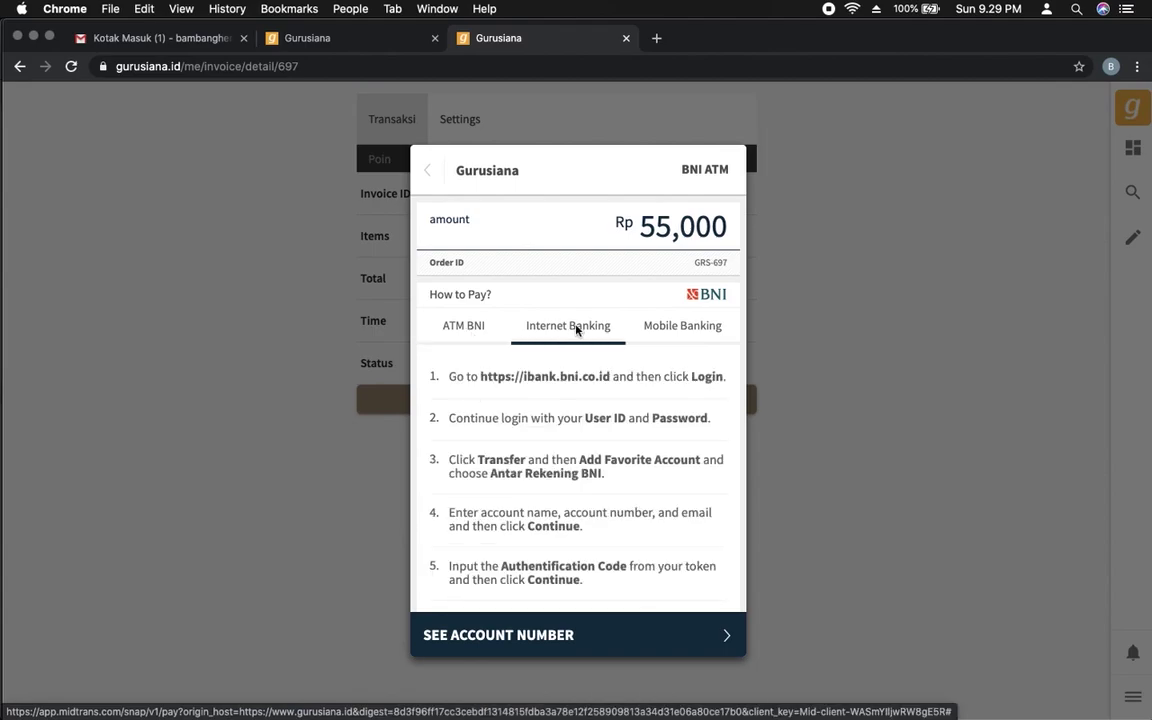
pyautogui.click(683, 330)
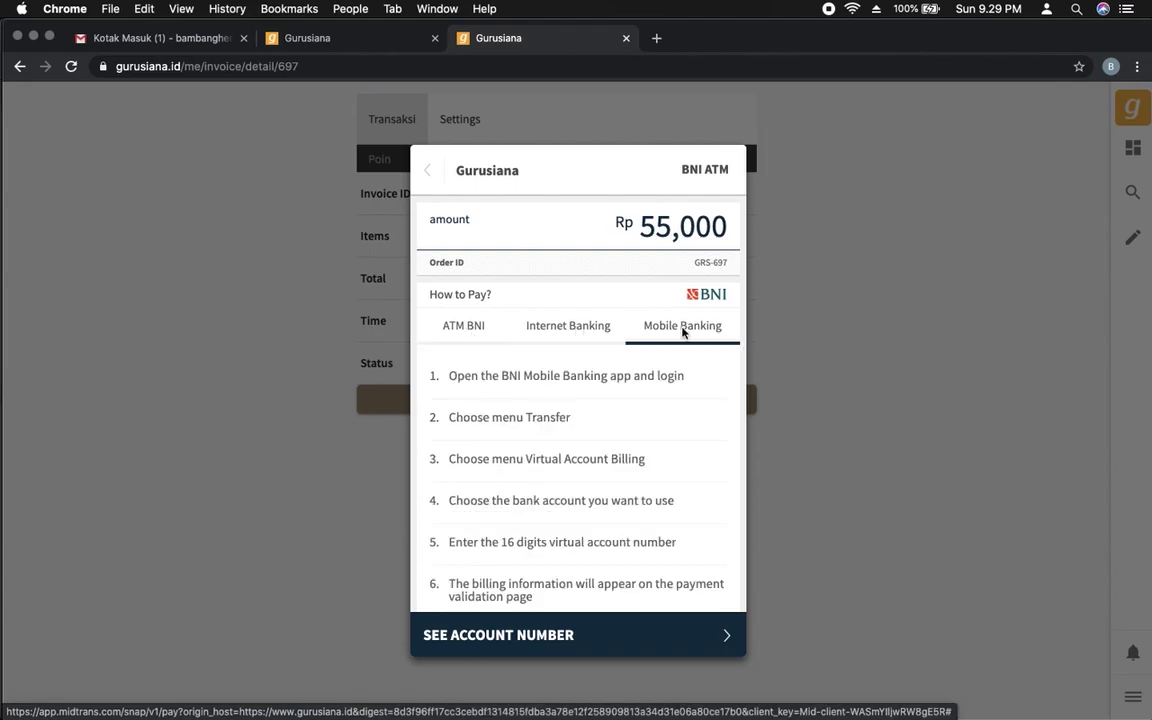
pyautogui.click(465, 327)
pyautogui.scroll(-3, 561, 375)
pyautogui.scroll(3, 563, 381)
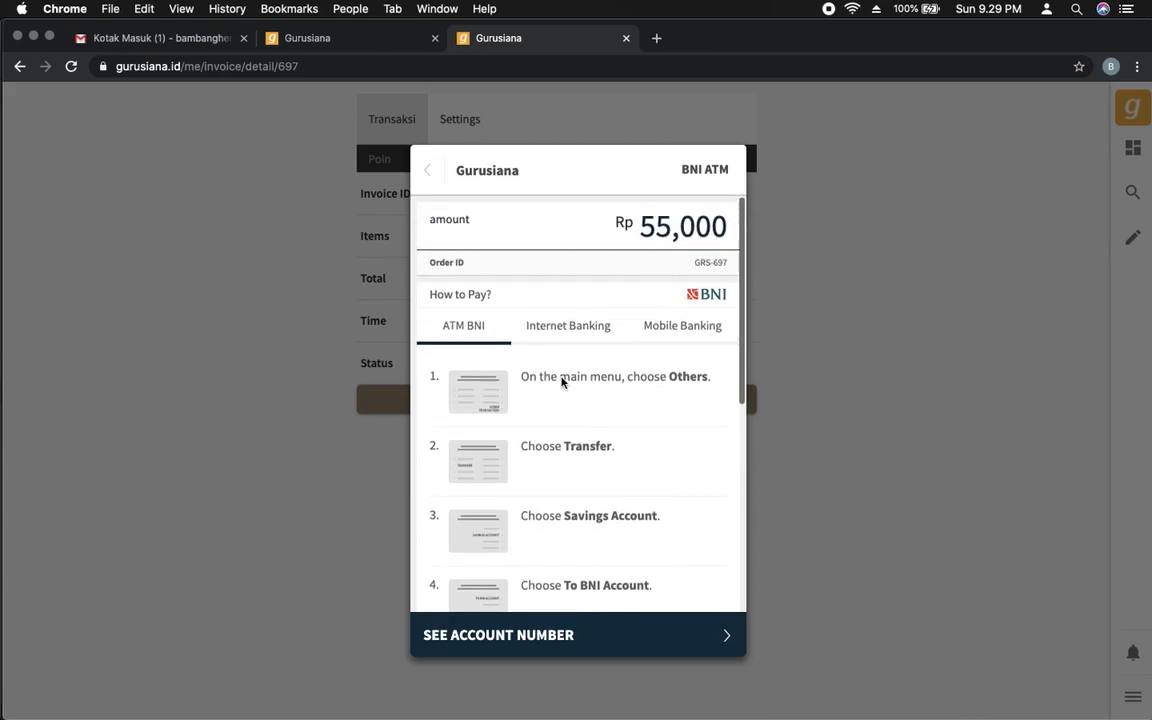
# Step: Generate the BNI payment account number for the order and select it
pyautogui.click(535, 644)
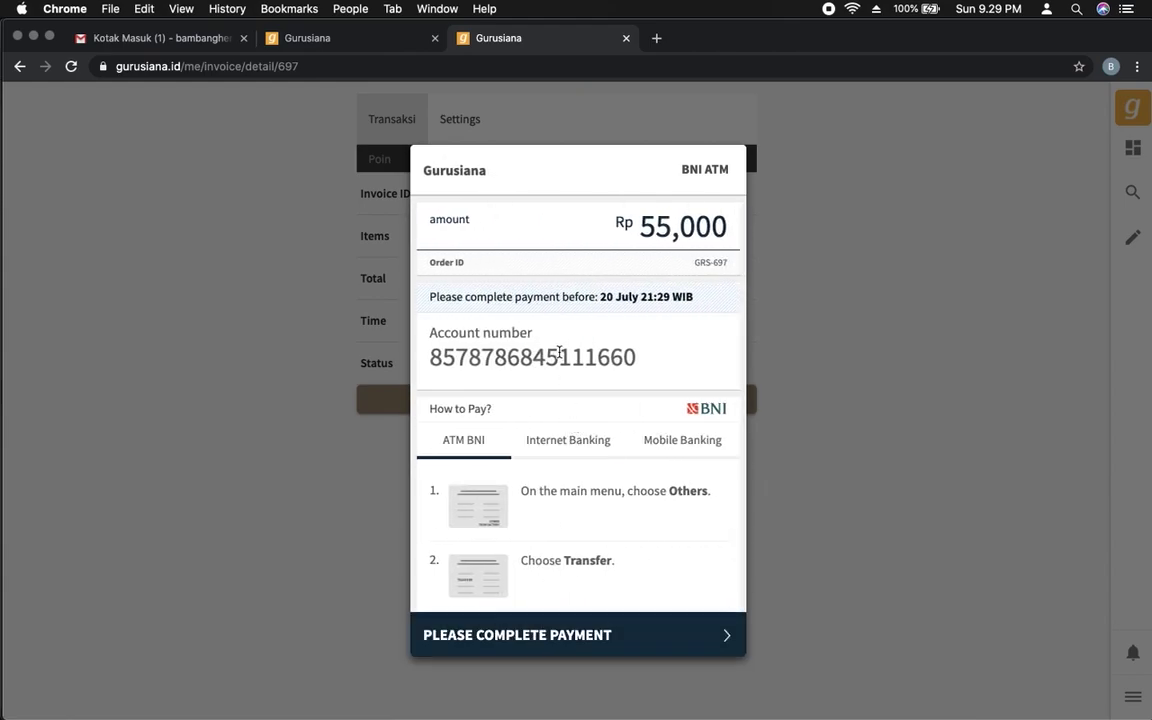
pyautogui.doubleClick(559, 355)
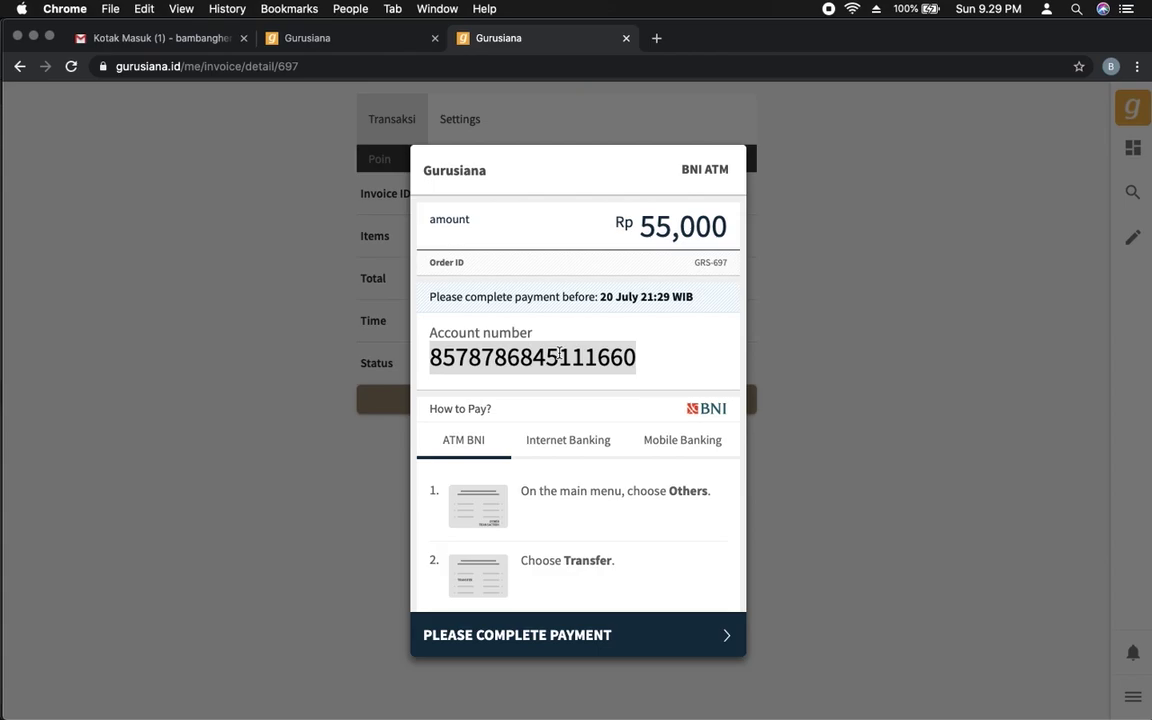
# Step: Read through the ATM BNI transfer steps, highlighting the one about entering the payment account number, and refer back to that number
pyautogui.scroll(-3, 553, 487)
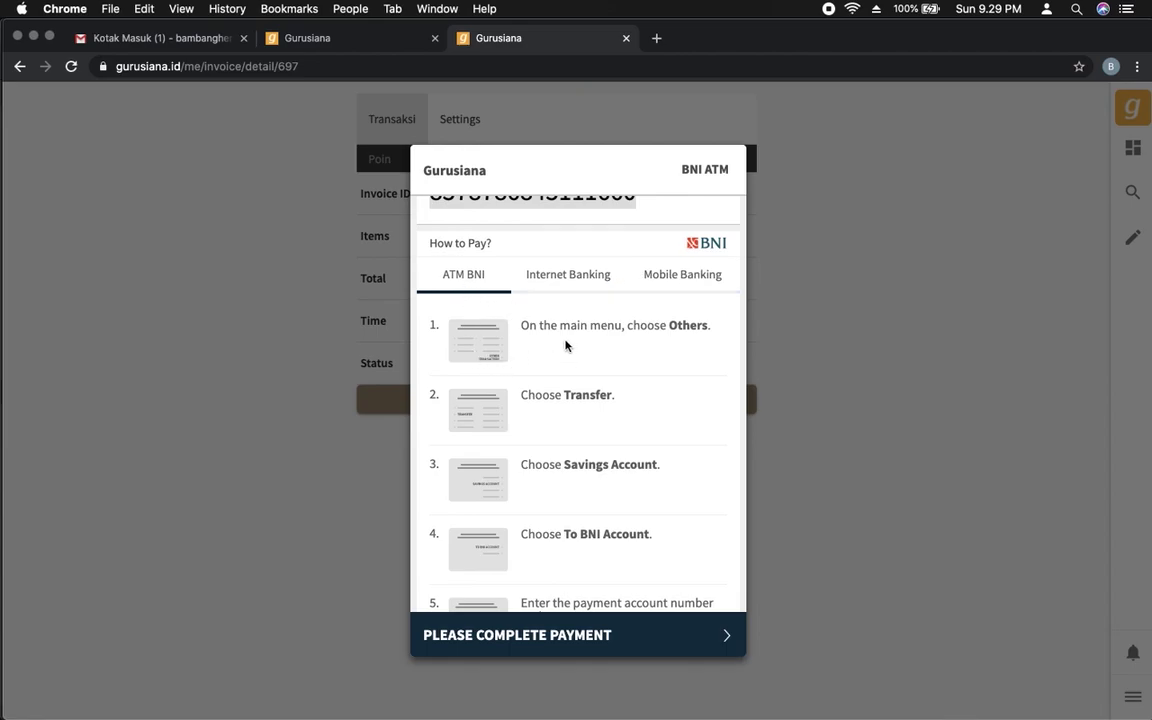
pyautogui.scroll(-2, 565, 346)
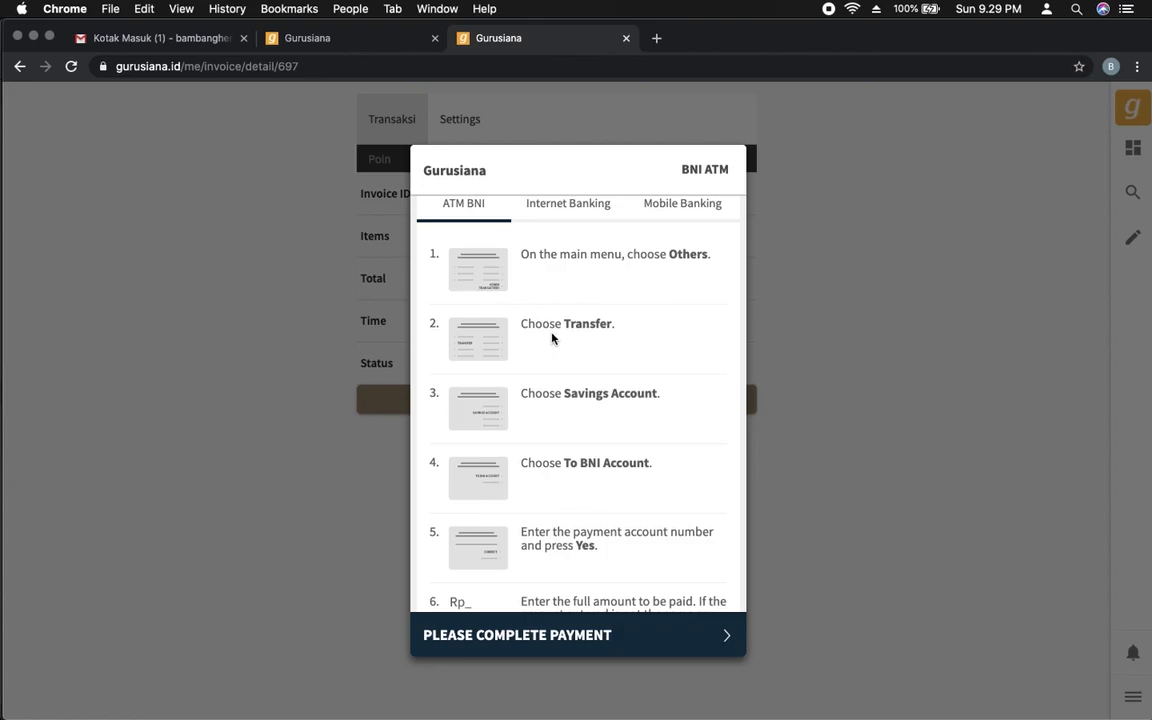
pyautogui.scroll(-2, 550, 335)
pyautogui.scroll(-1, 551, 338)
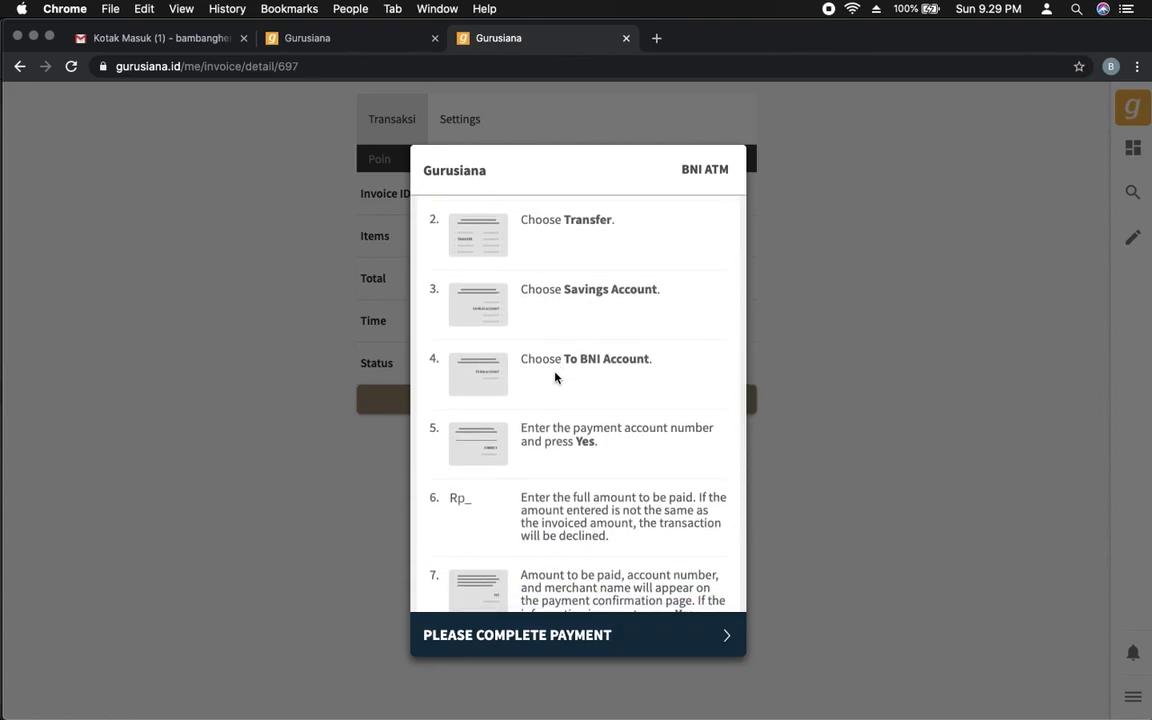
pyautogui.tripleClick(632, 432)
pyautogui.scroll(5, 632, 432)
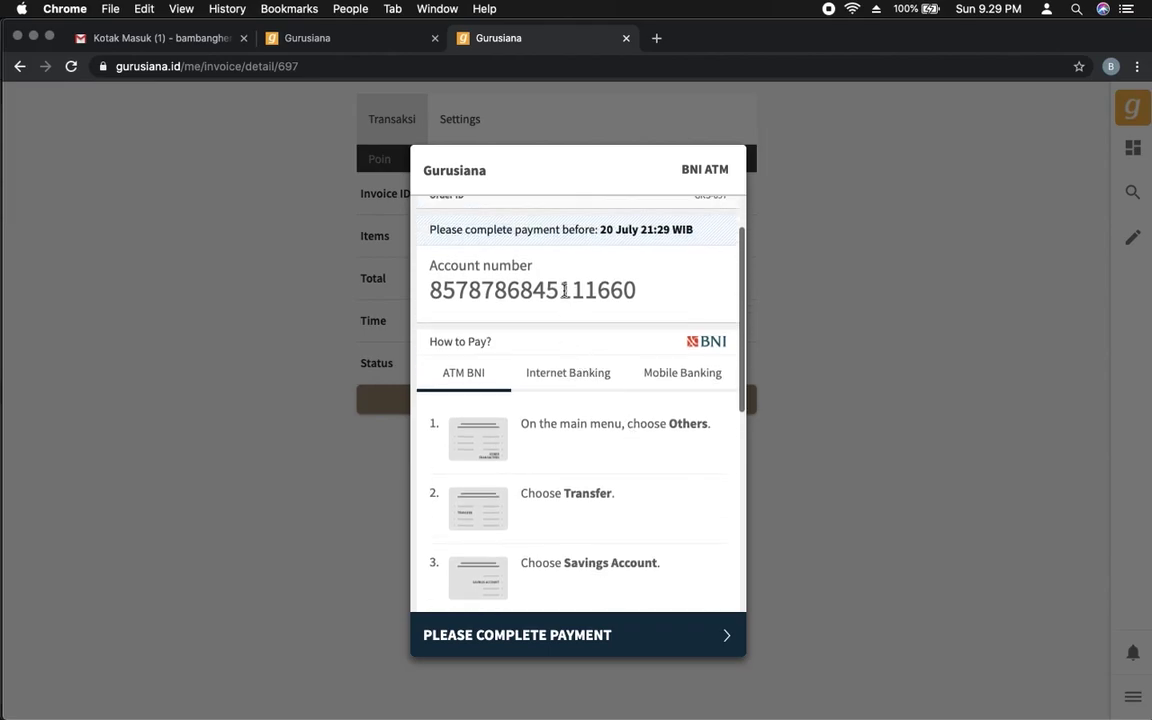
pyautogui.scroll(-10, 564, 290)
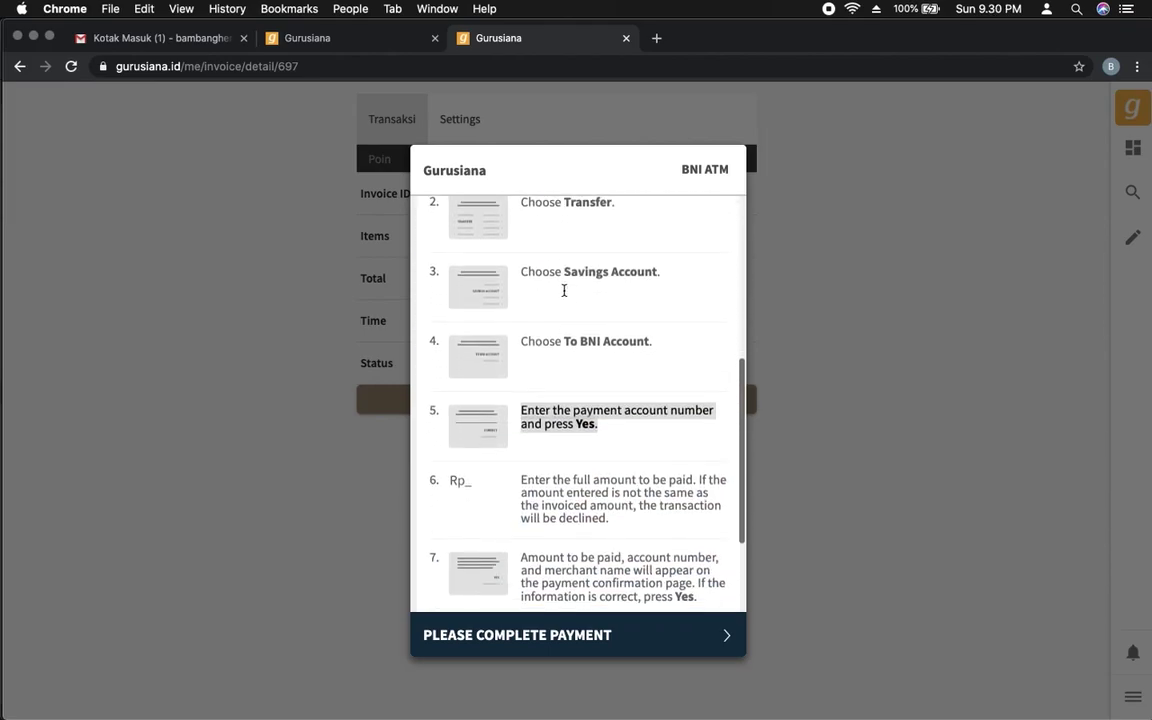
pyautogui.scroll(10, 564, 290)
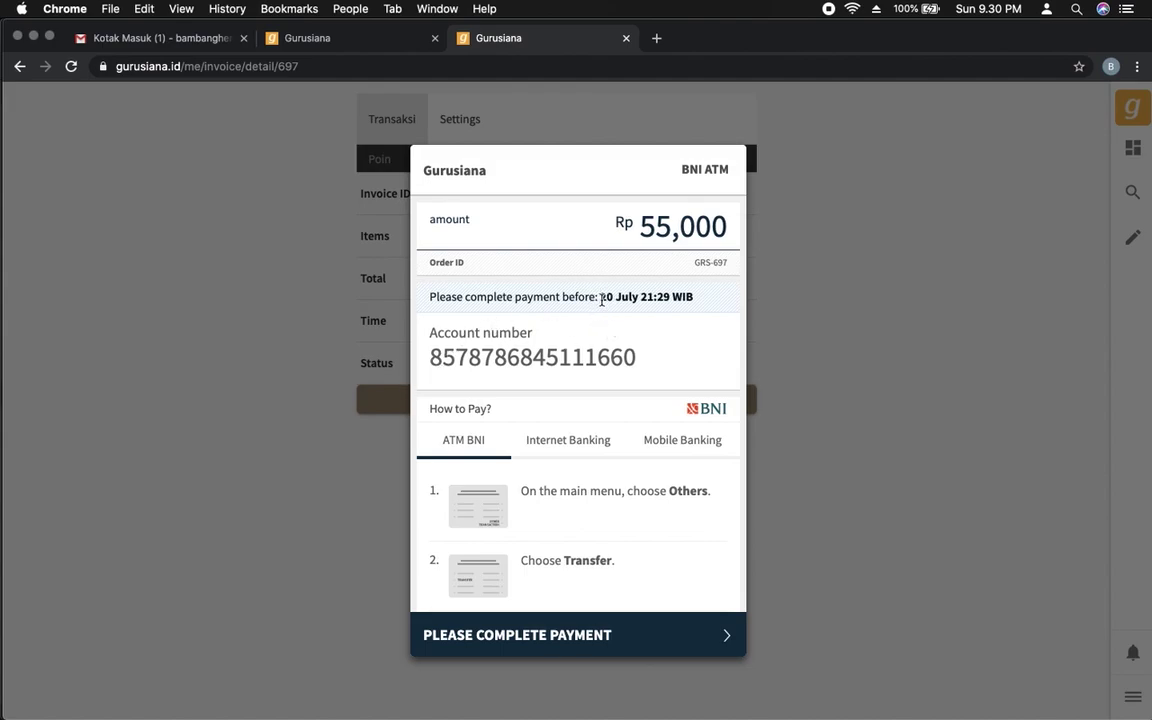
# Step: Highlight the payment deadline and check it against the current date in the system clock
pyautogui.moveTo(603, 298); pyautogui.dragTo(677, 298)
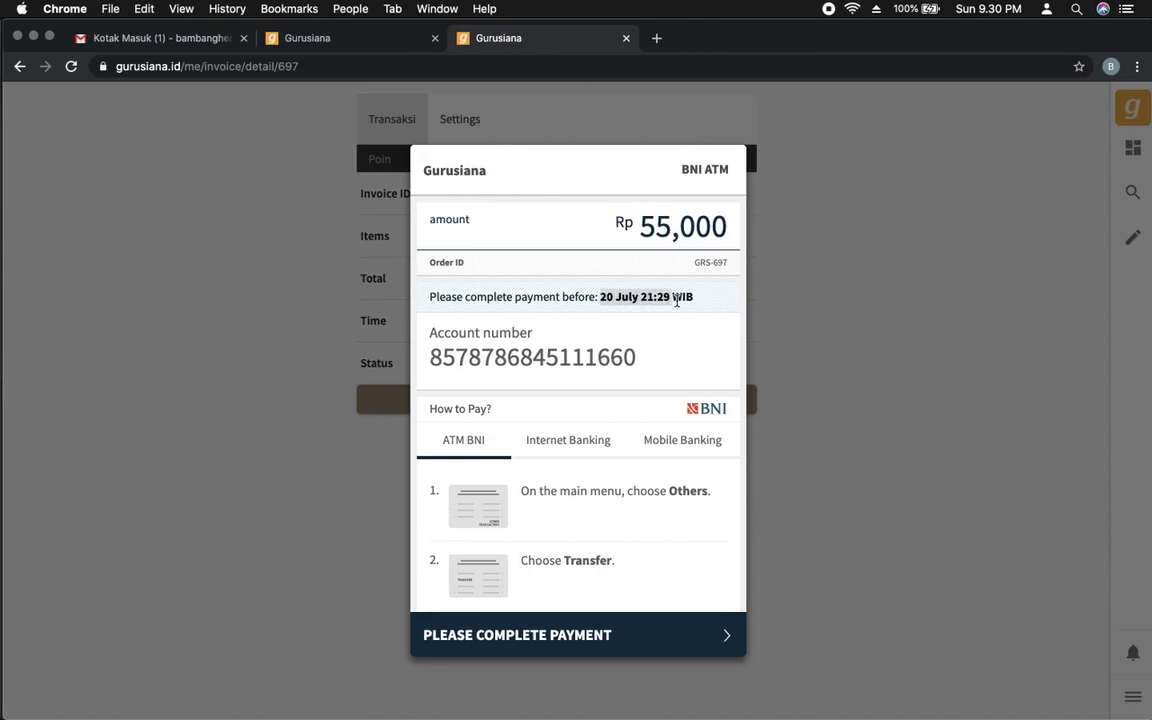
pyautogui.click(598, 298)
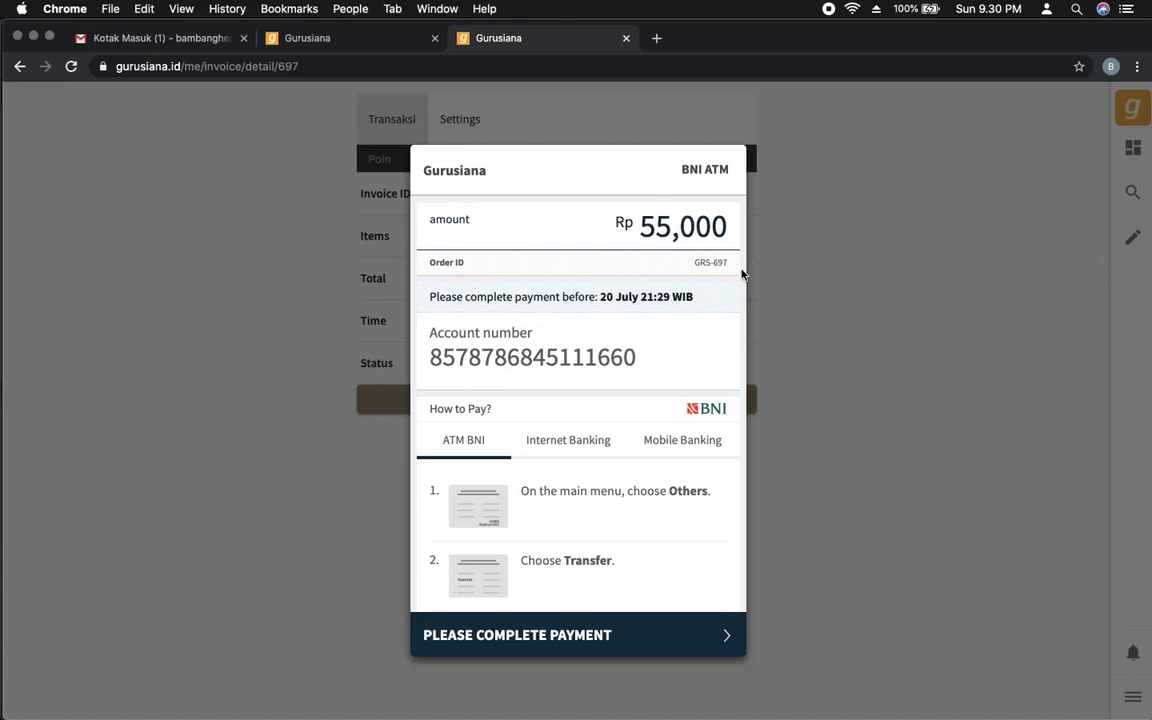
pyautogui.click(986, 9)
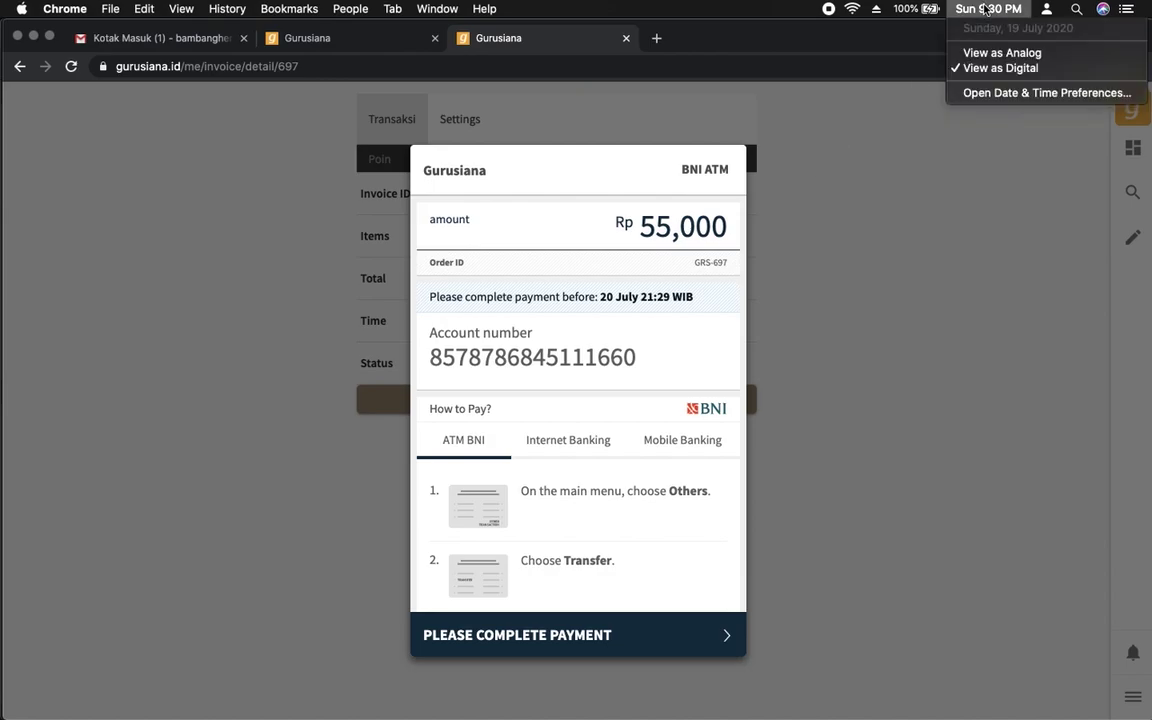
pyautogui.click(986, 9)
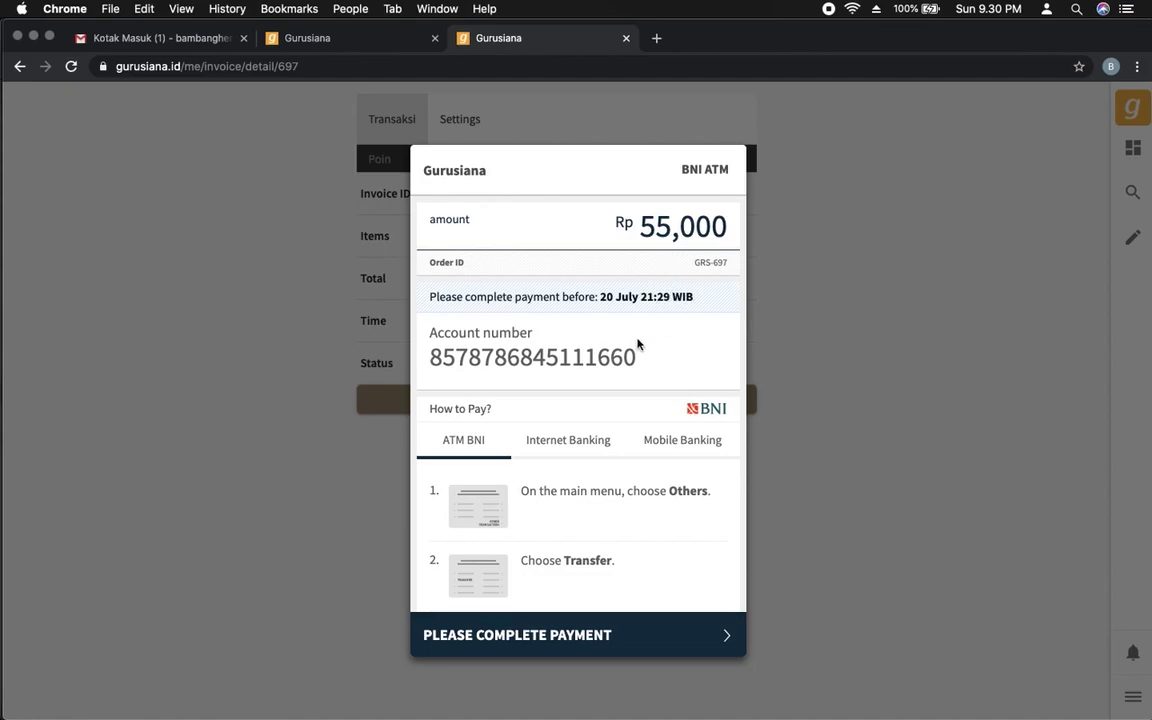
# Step: Review the final ATM BNI payment steps through to the end of the instructions
pyautogui.scroll(-2, 598, 366)
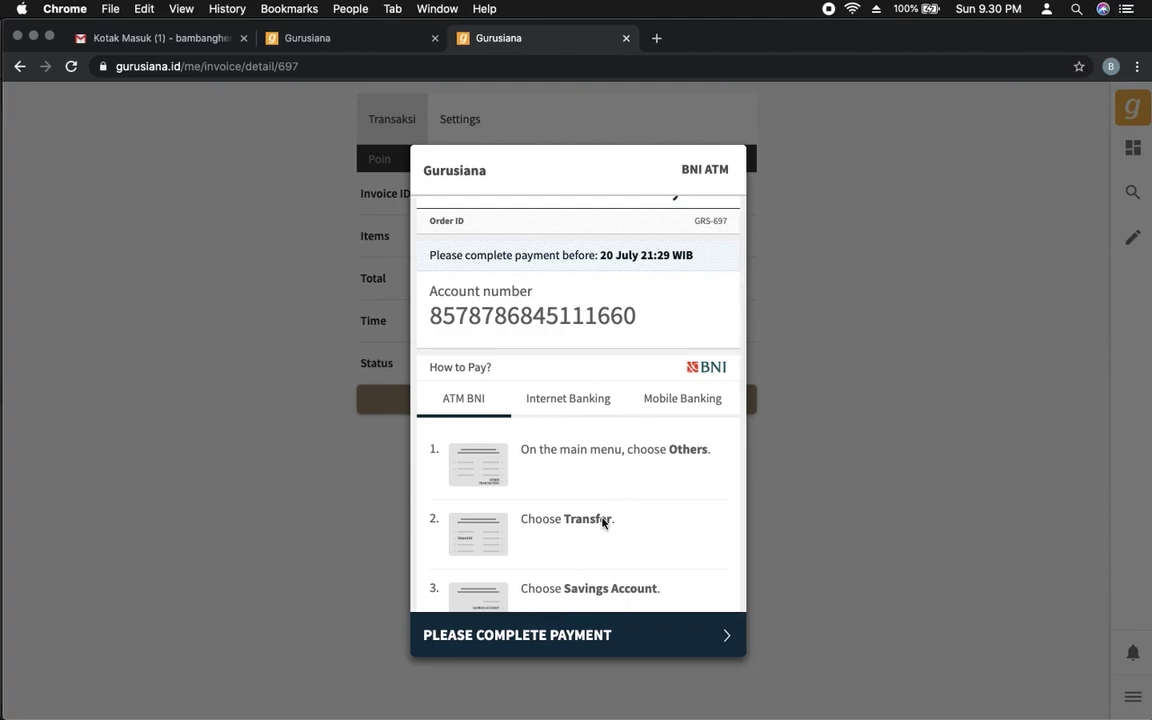
pyautogui.scroll(-10, 617, 442)
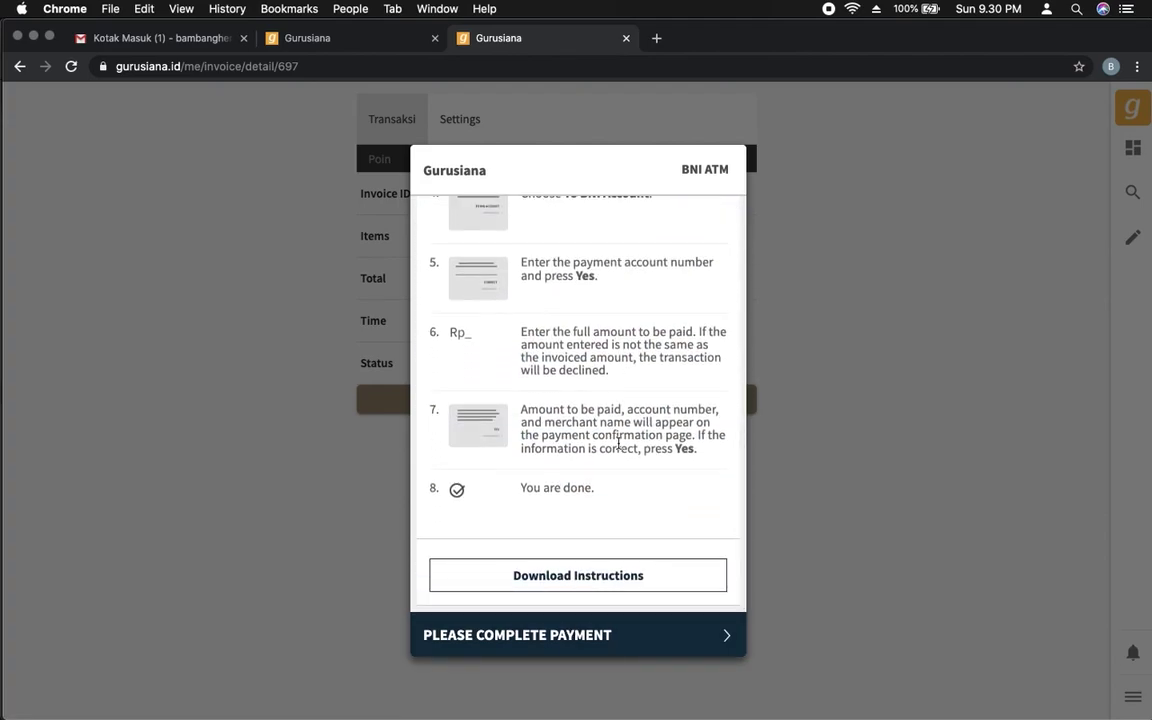
pyautogui.scroll(3, 618, 442)
pyautogui.scroll(-3, 618, 442)
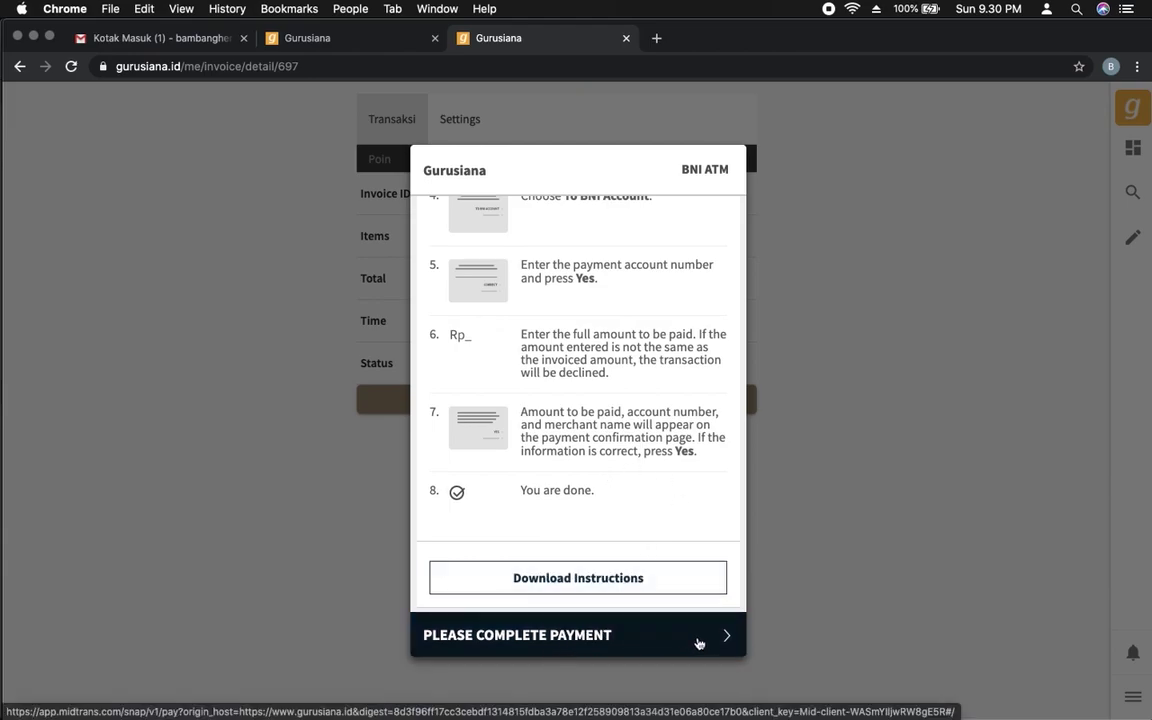
# Step: Reread the ATM BNI payment steps against the amount, deadline and account number, and finish the payment dialog to return to the invoice
pyautogui.scroll(3, 684, 490)
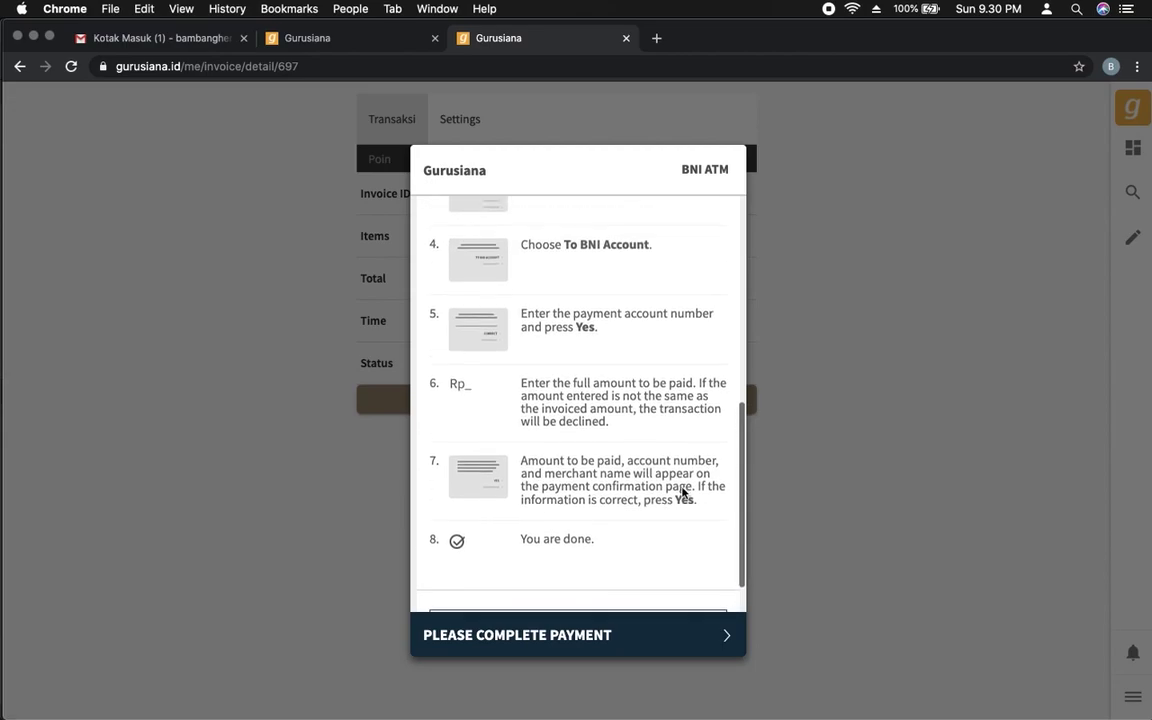
pyautogui.scroll(-3, 684, 491)
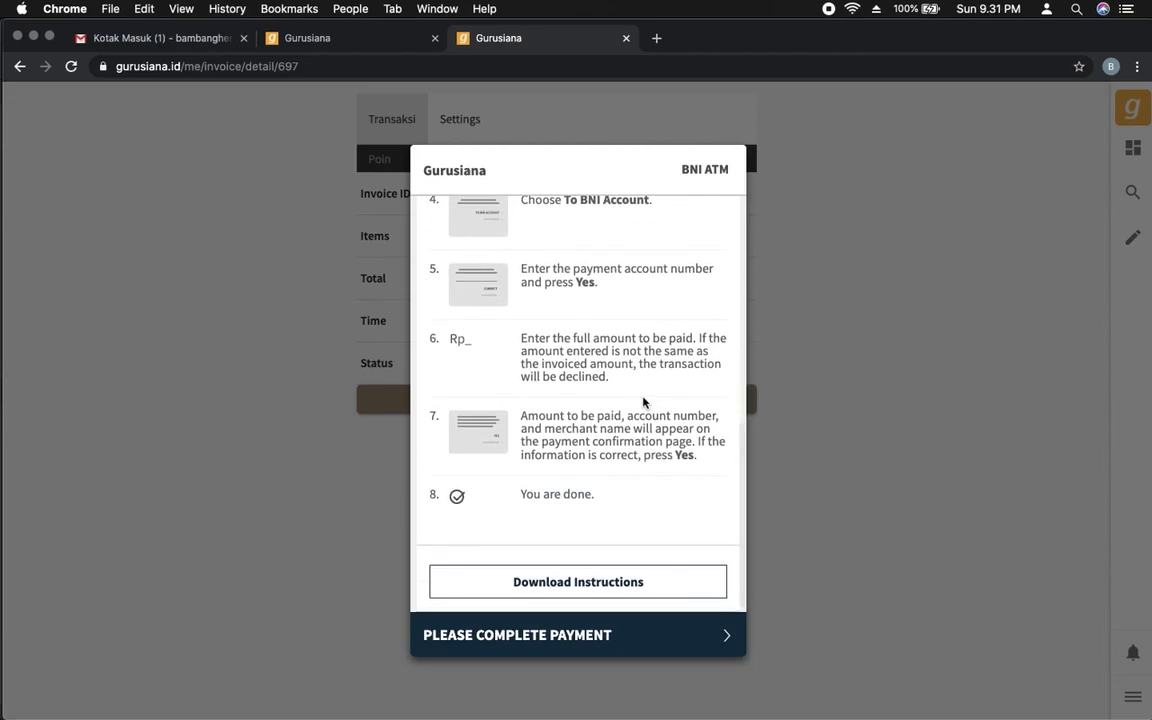
pyautogui.scroll(15, 587, 355)
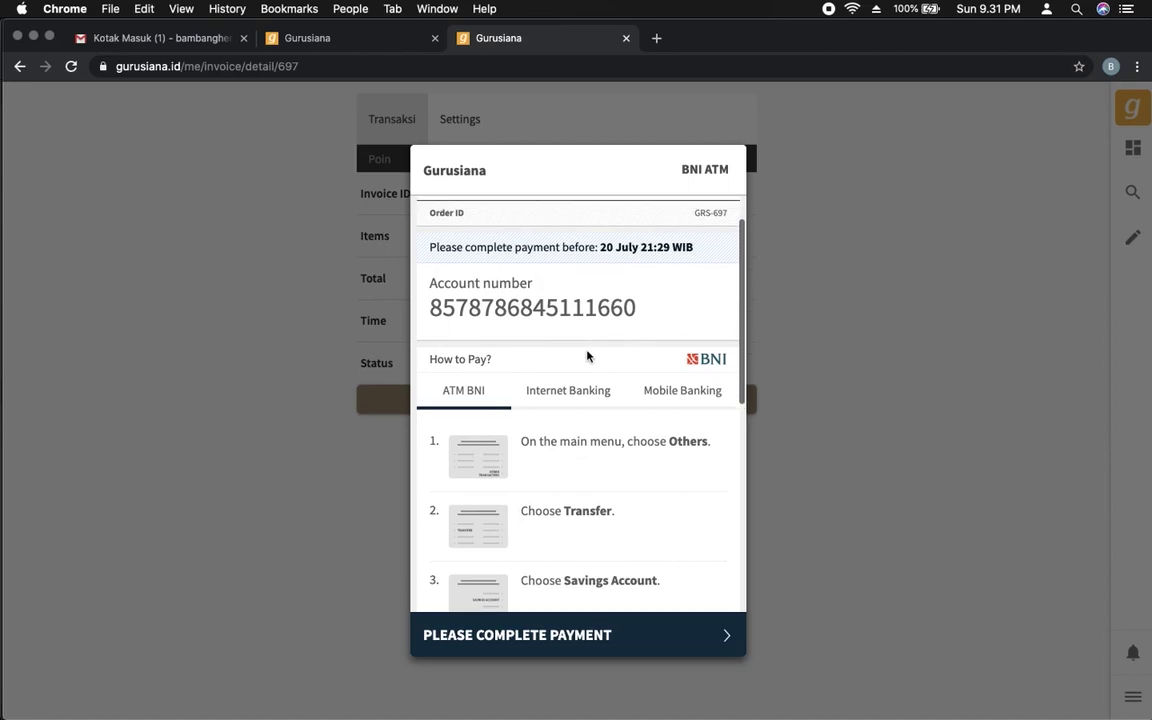
pyautogui.scroll(-5, 533, 447)
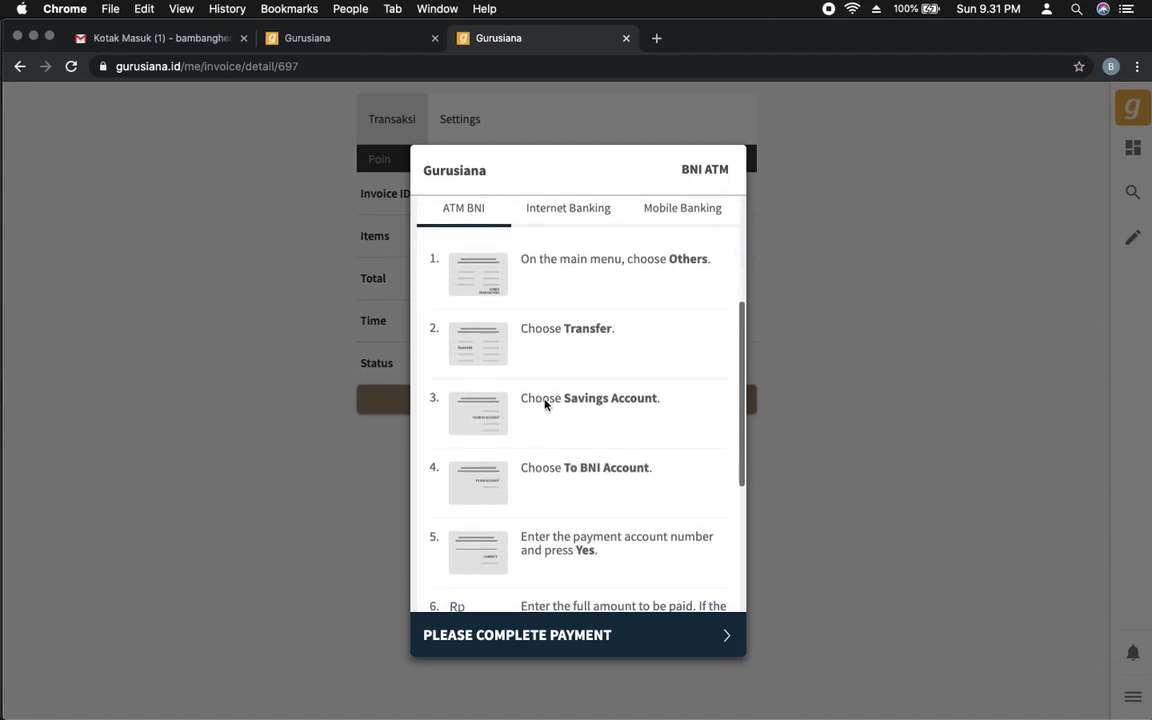
pyautogui.scroll(-3, 530, 300)
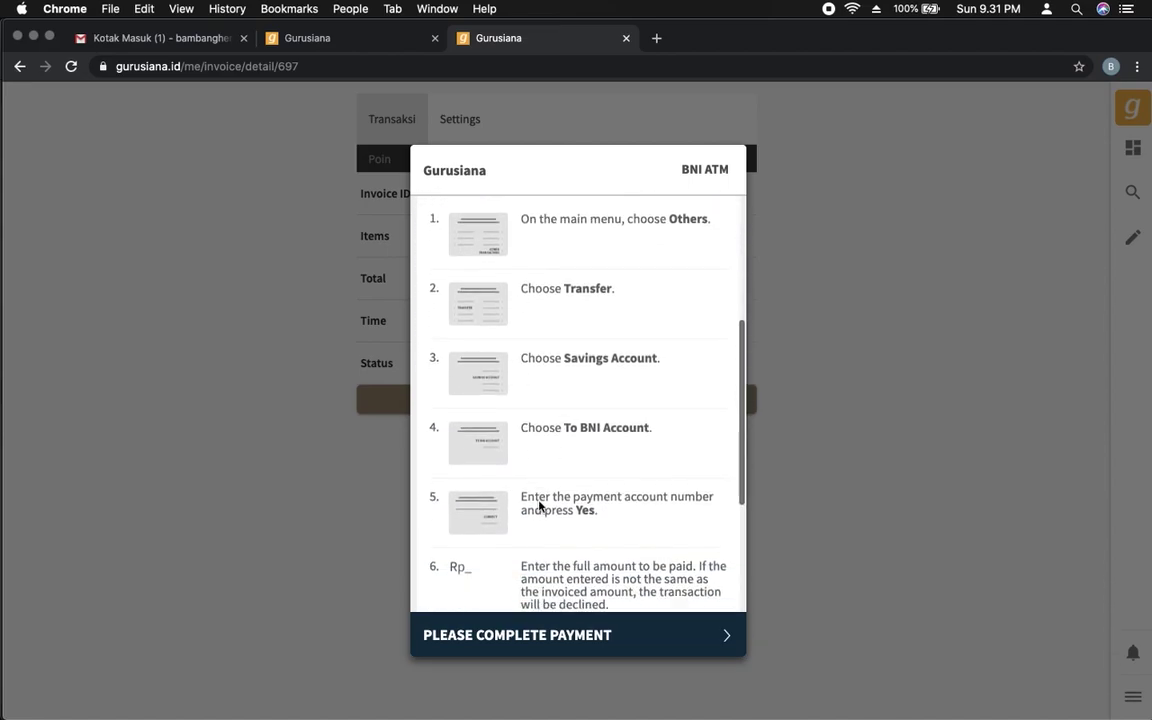
pyautogui.scroll(-2, 540, 507)
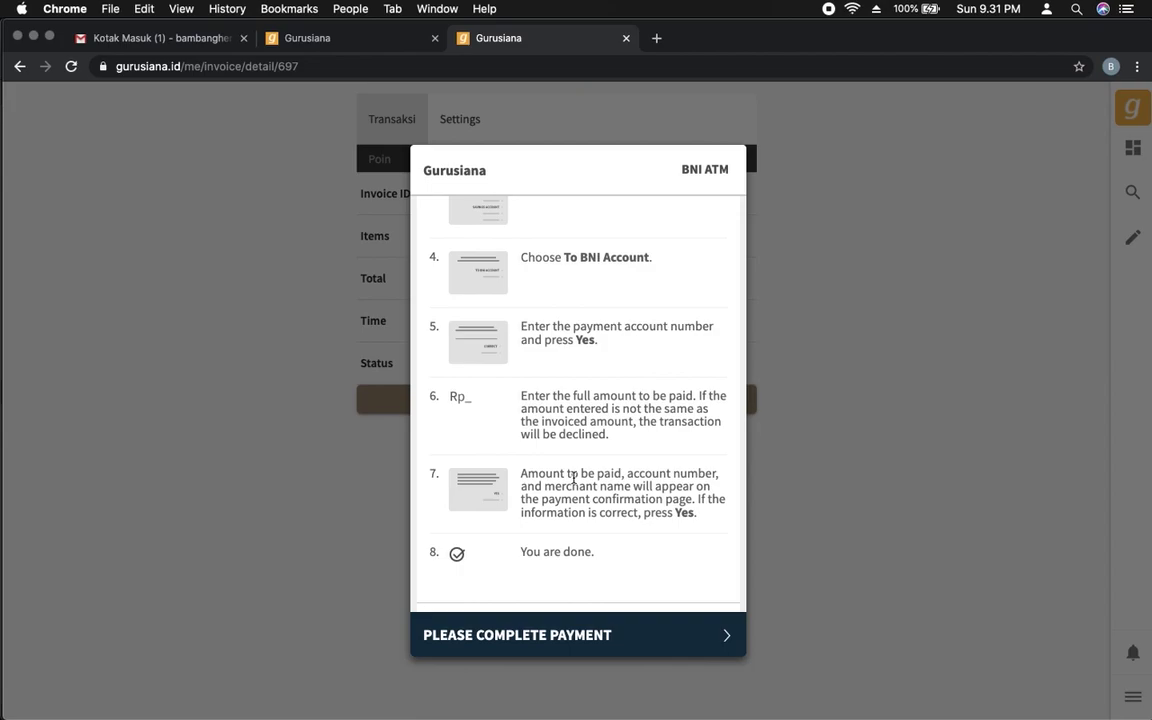
pyautogui.scroll(3, 573, 477)
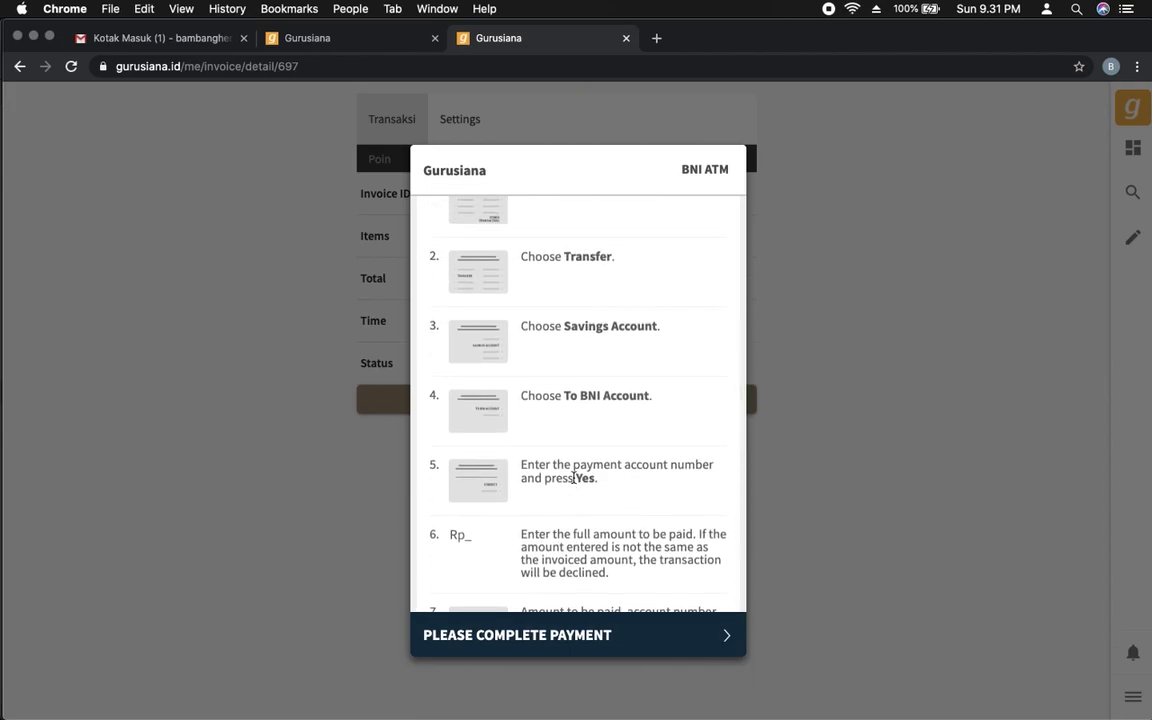
pyautogui.scroll(-4, 573, 477)
pyautogui.scroll(8, 573, 477)
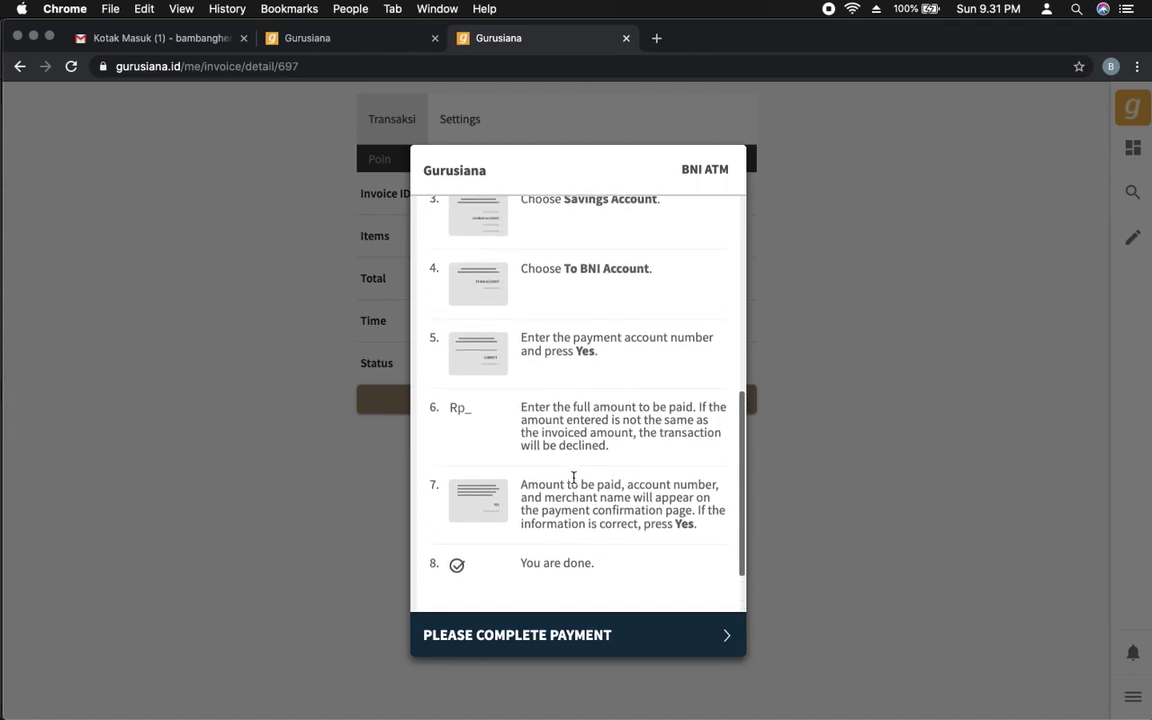
pyautogui.scroll(2, 560, 478)
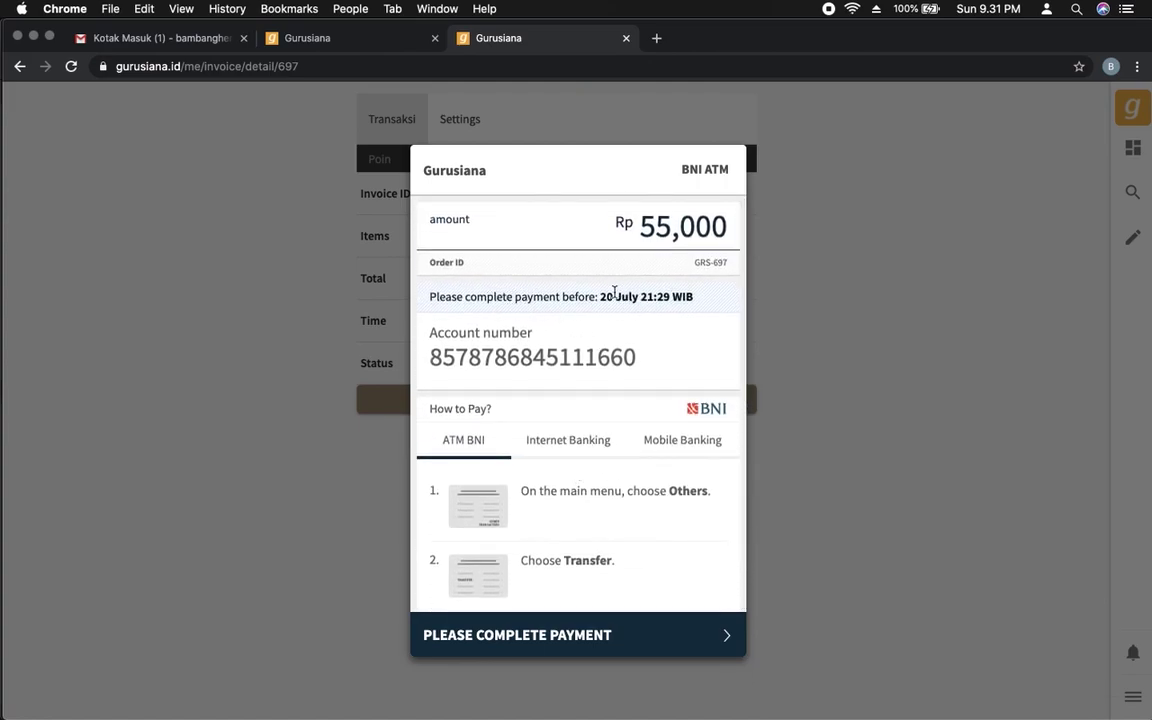
pyautogui.scroll(-8, 638, 328)
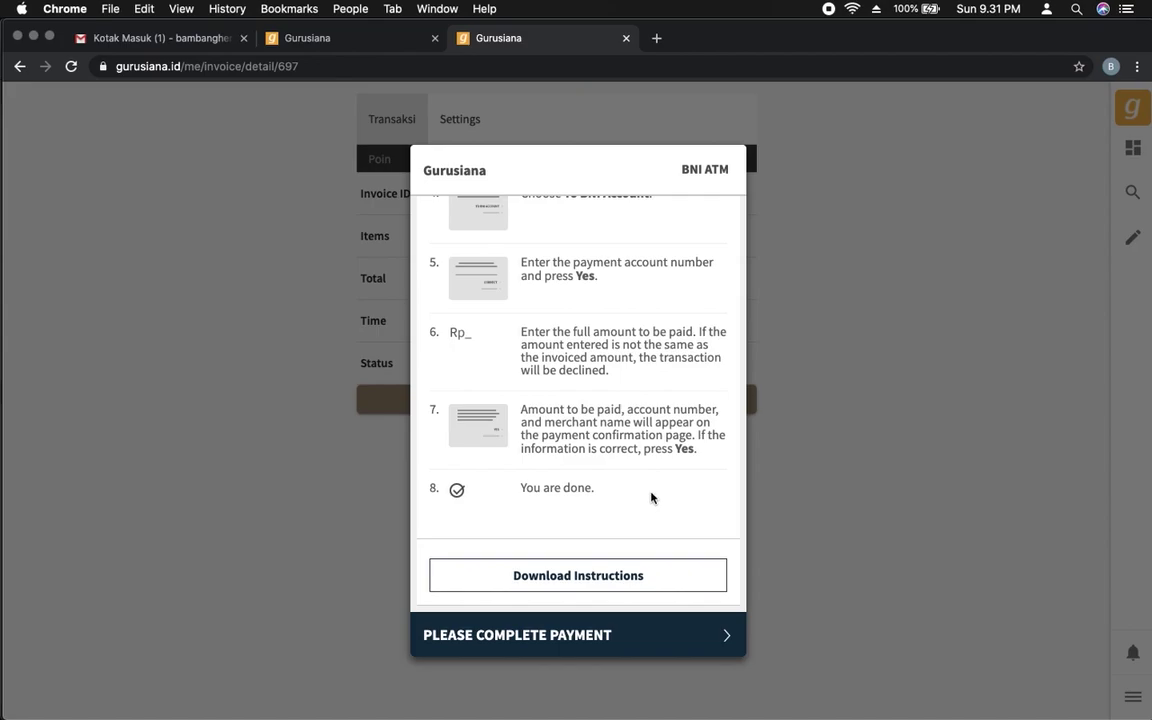
pyautogui.scroll(8, 651, 497)
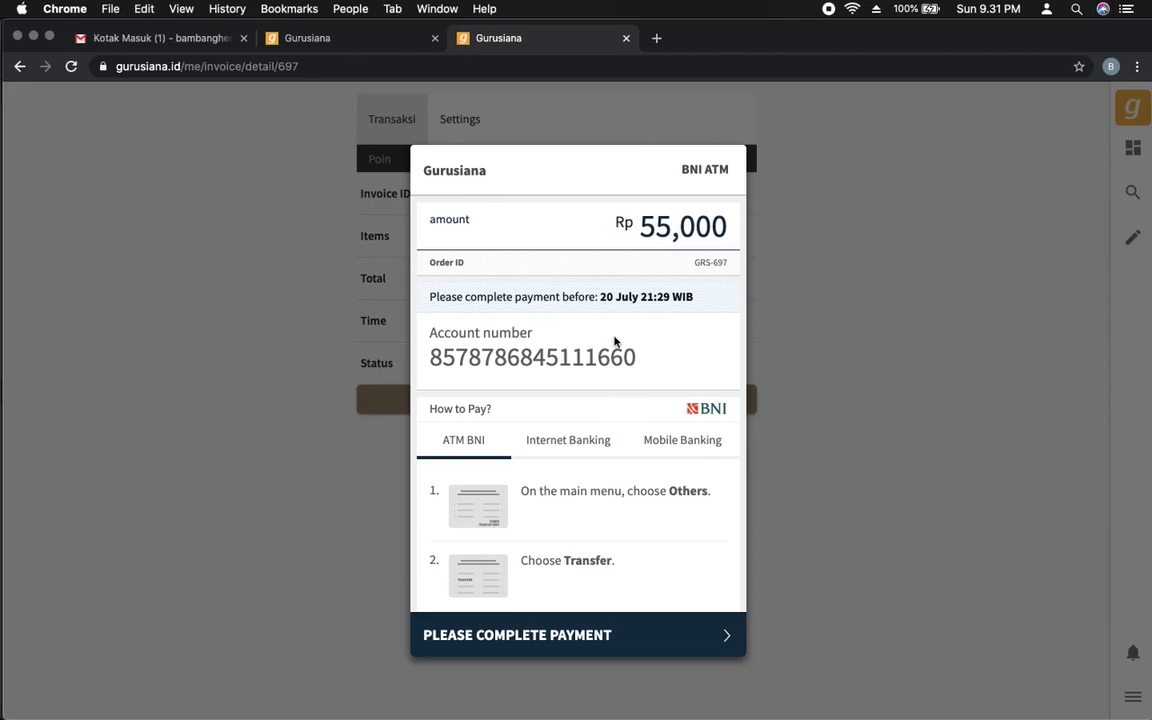
pyautogui.click(661, 641)
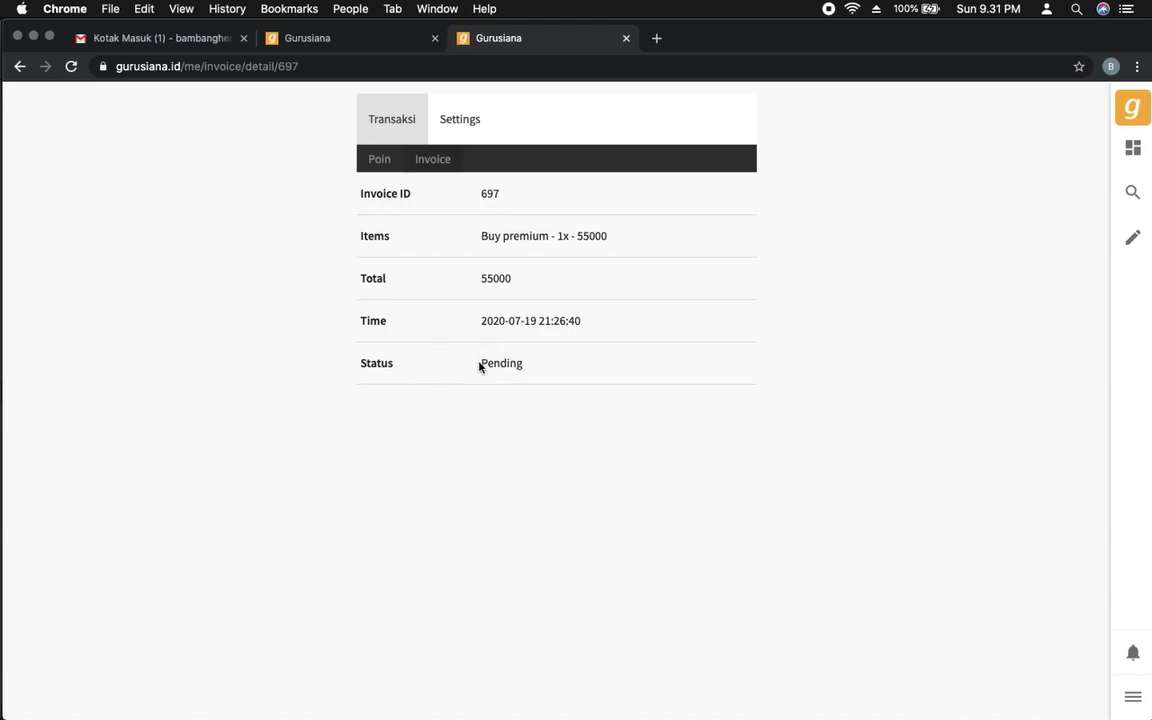
# Step: Open the purchase form for the Premium 1 Tahun package again, starting from the premium upgrade banner on the Gurusiana home page
pyautogui.click(1128, 118)
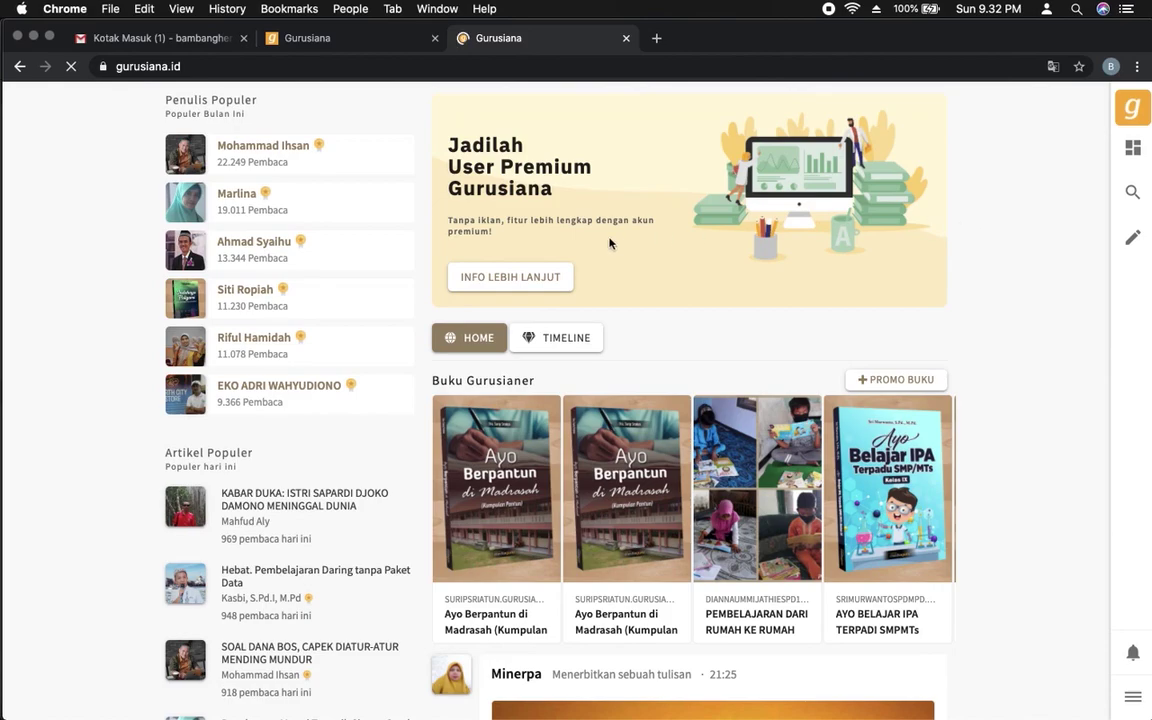
pyautogui.click(497, 280)
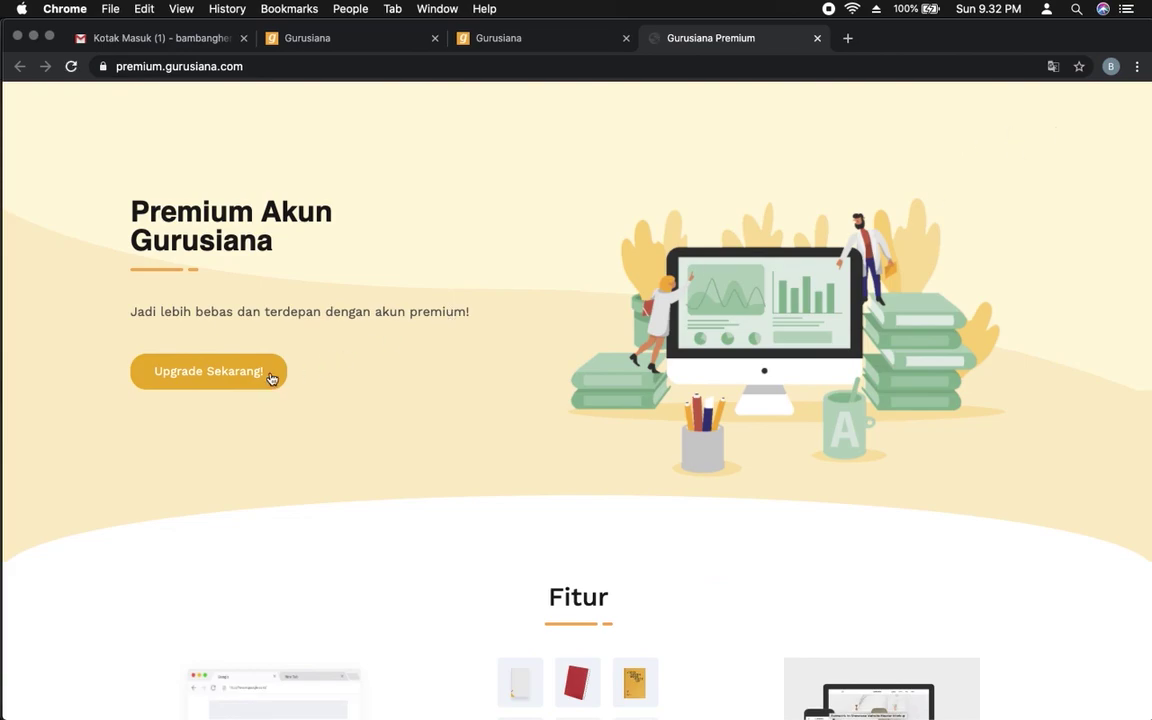
pyautogui.click(252, 379)
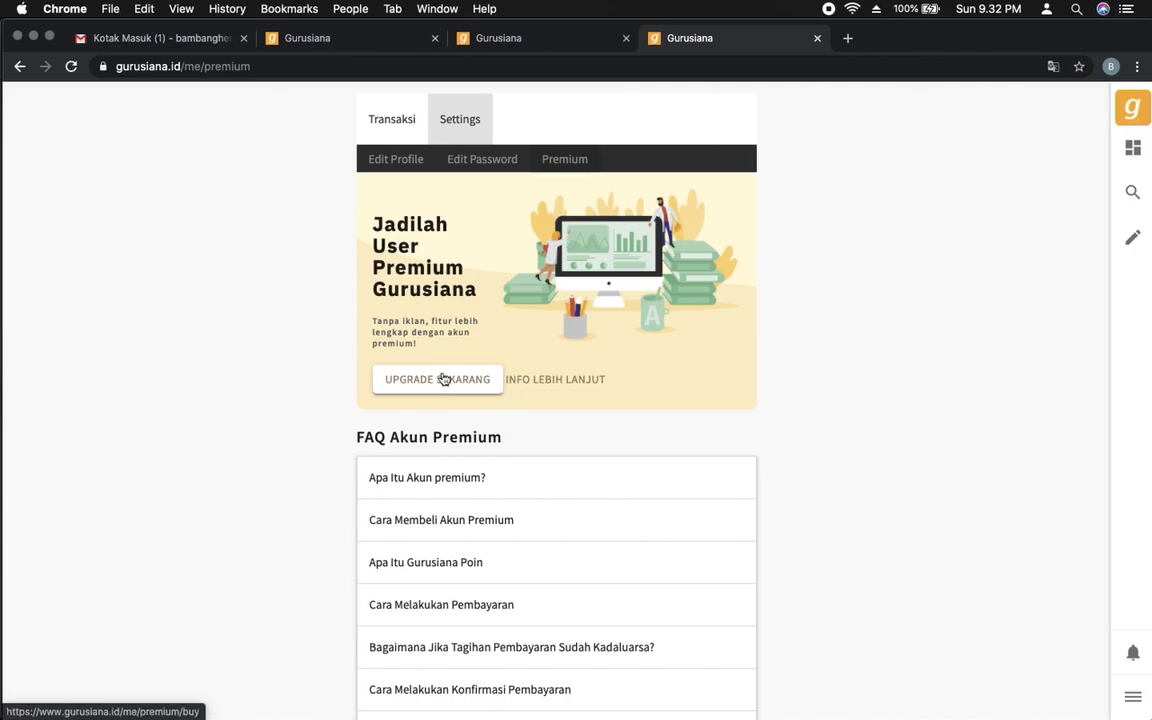
pyautogui.click(443, 381)
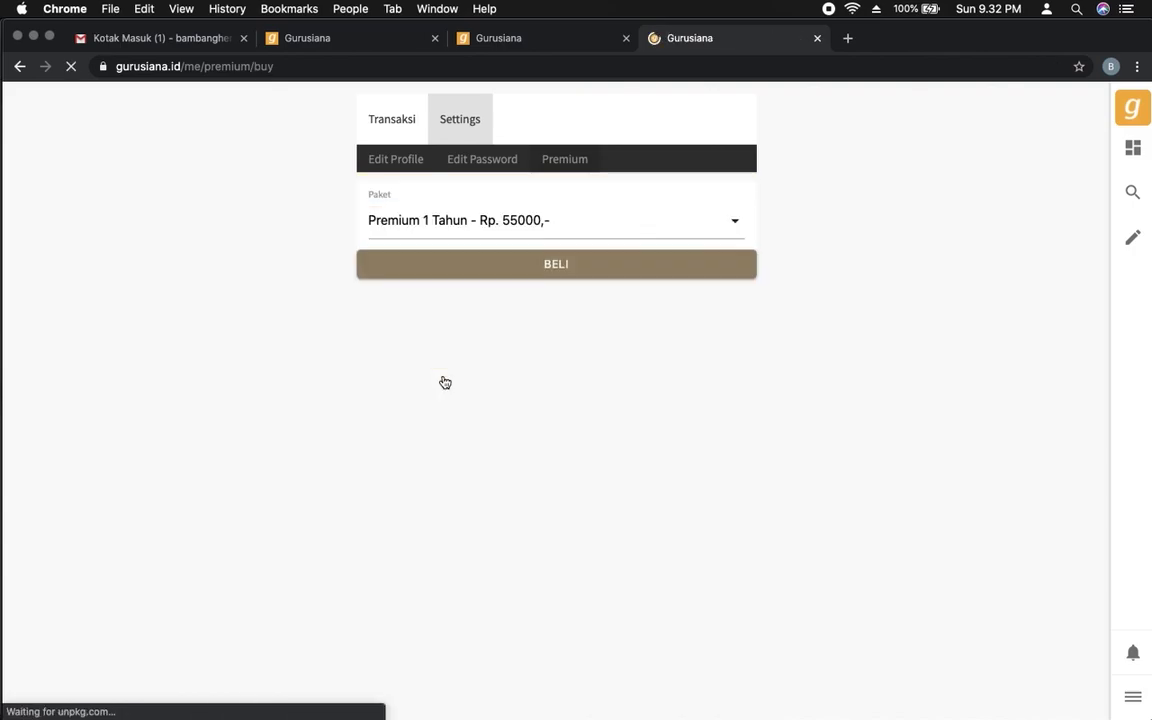
pyautogui.click(528, 264)
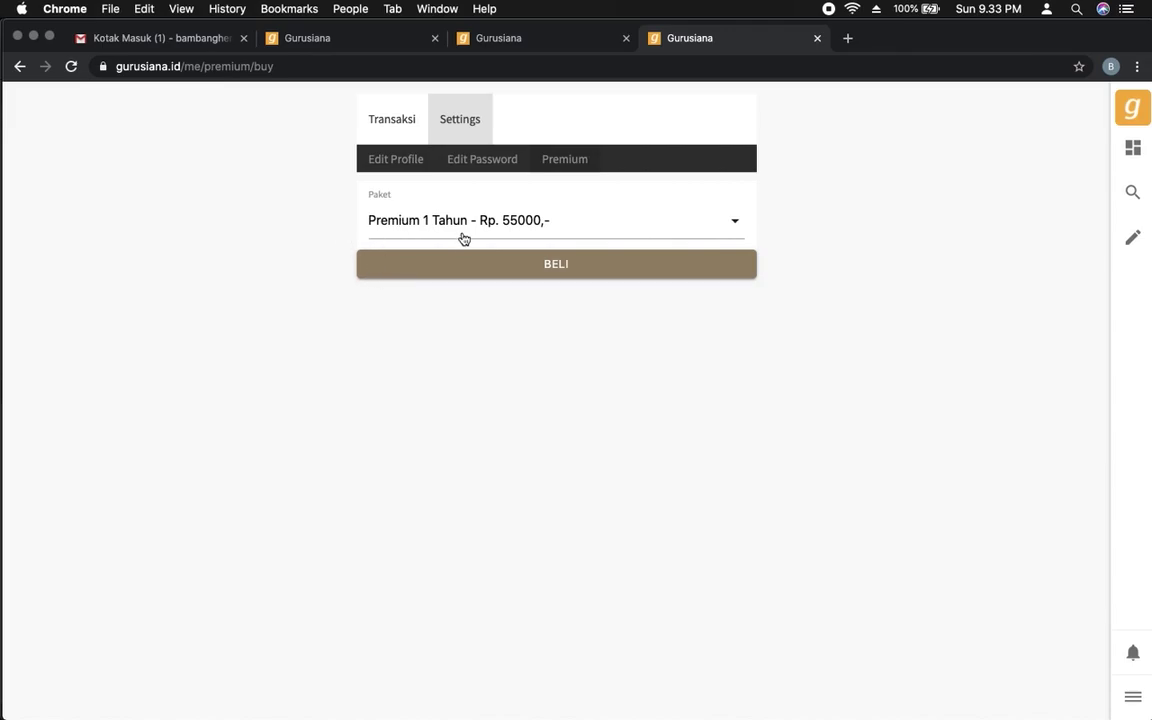
# Step: Open the details of the pending premium purchase from the invoice list in the account's transactions
pyautogui.click(553, 40)
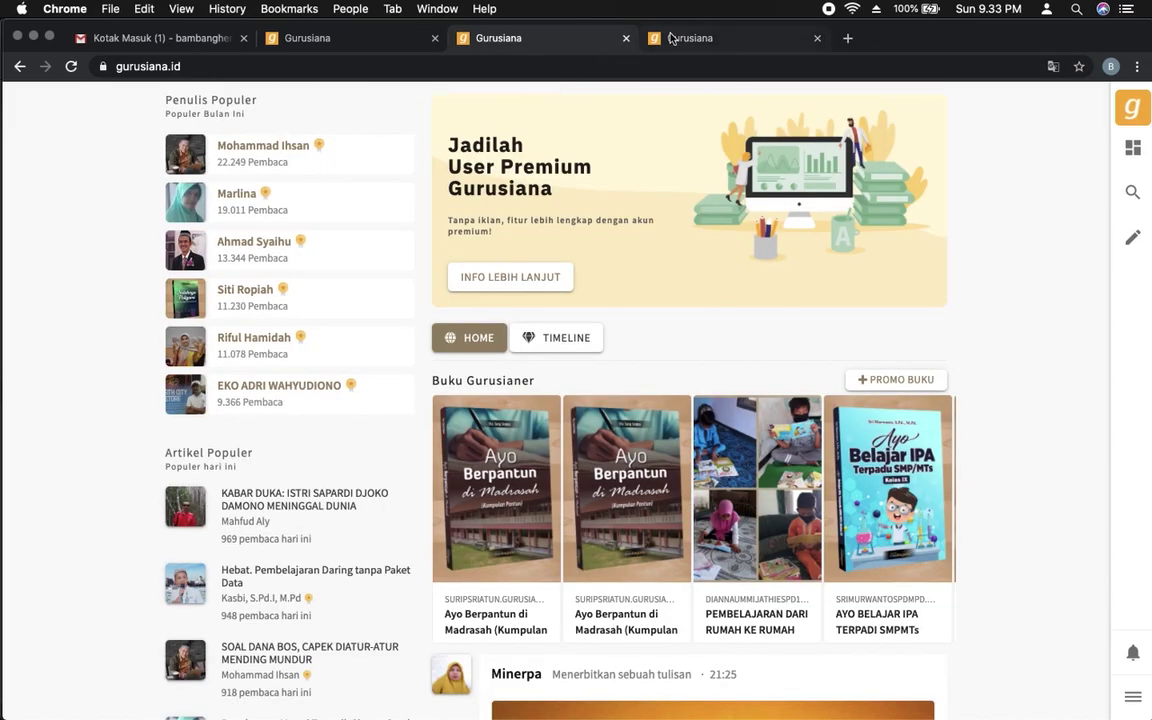
pyautogui.click(753, 38)
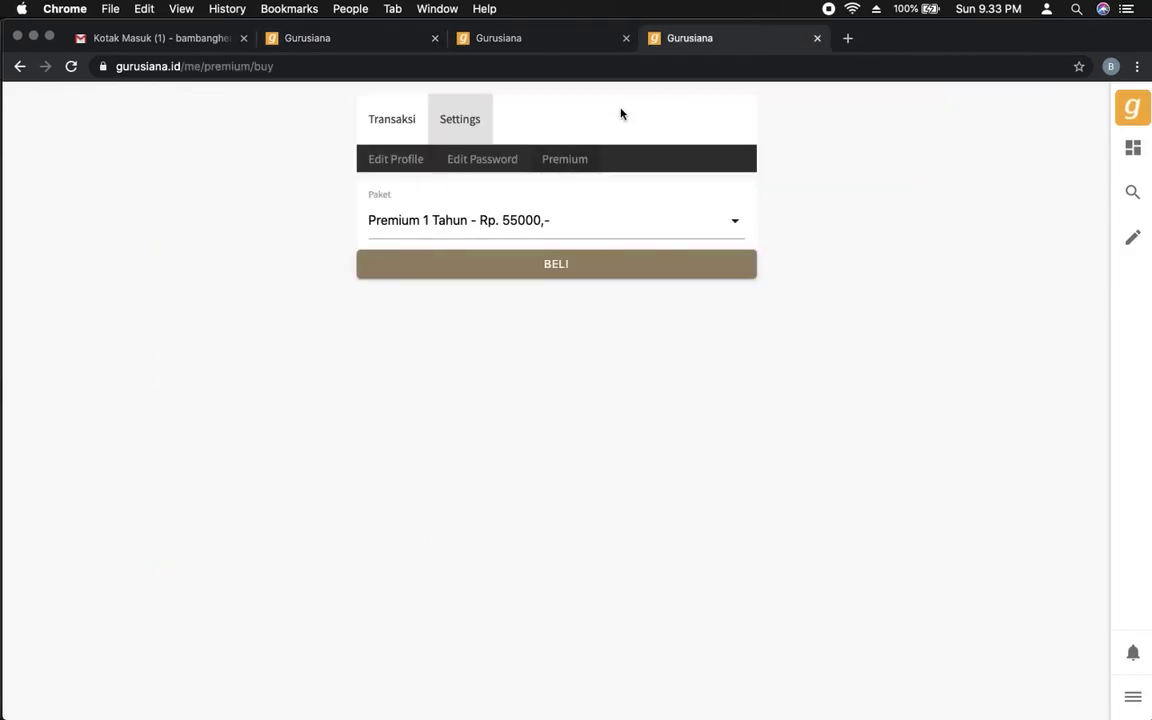
pyautogui.click(398, 132)
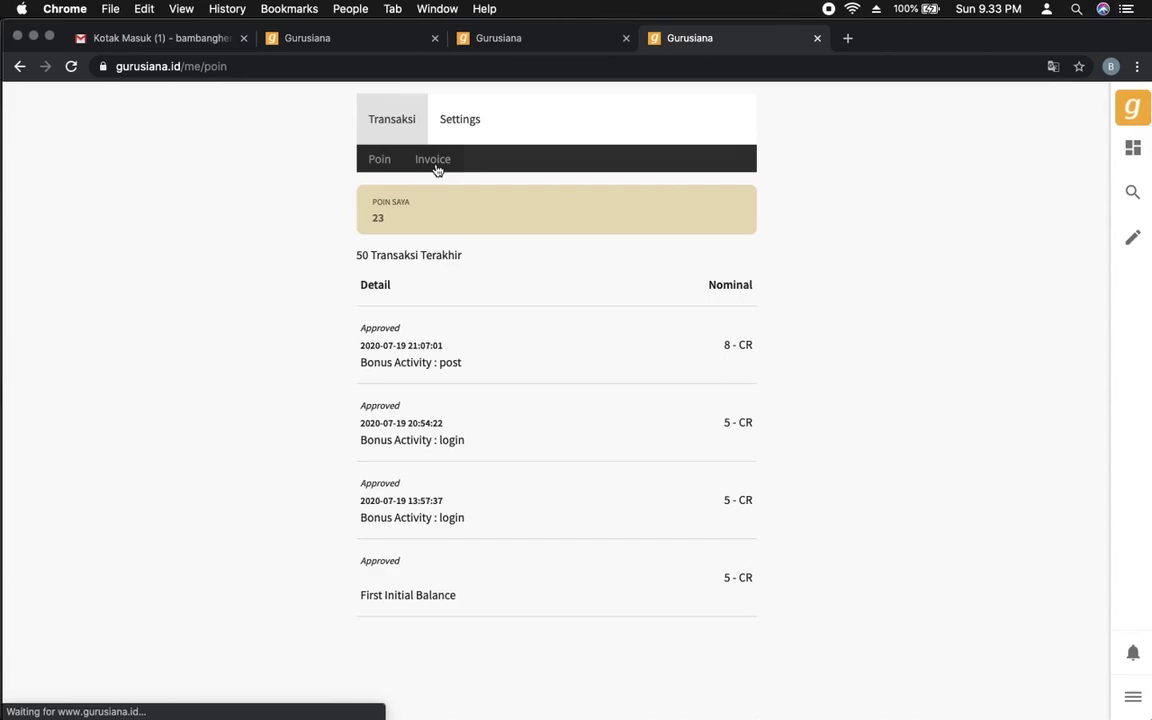
pyautogui.click(435, 165)
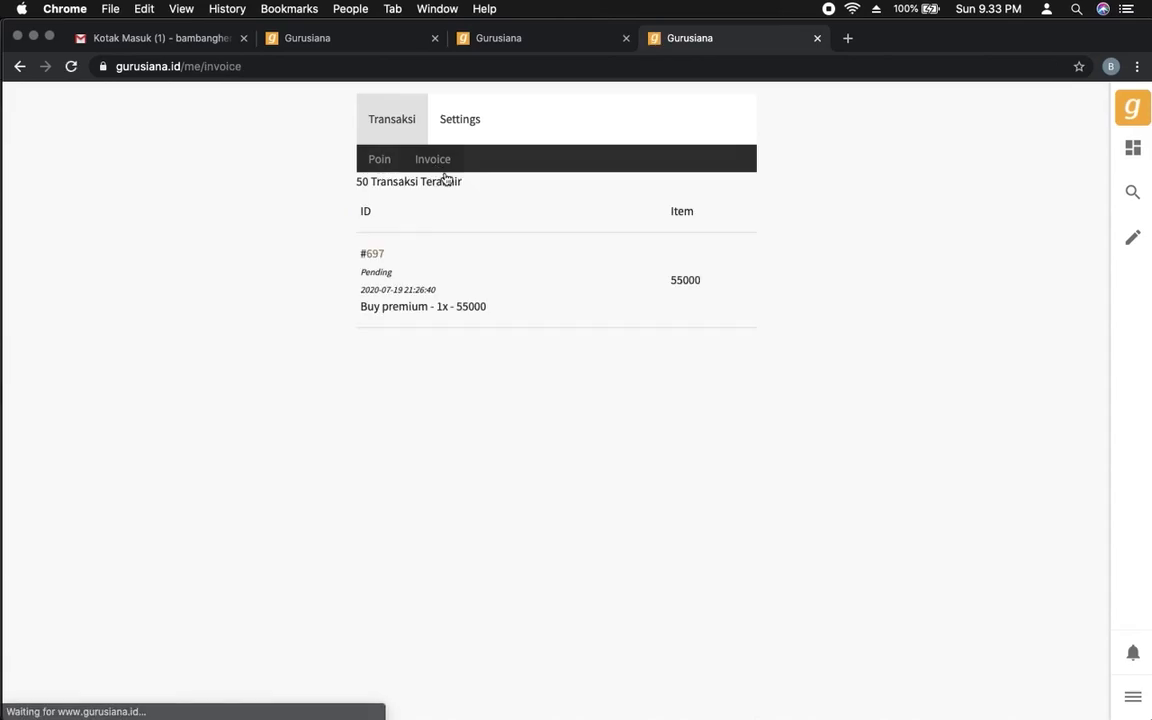
pyautogui.click(420, 306)
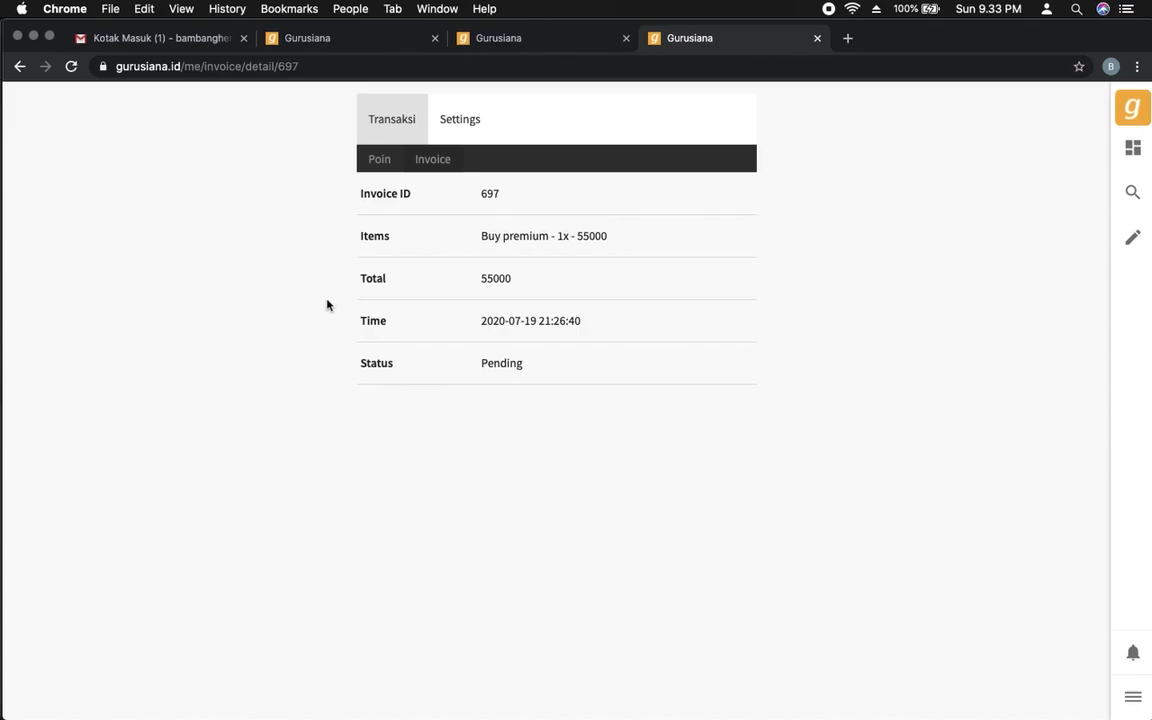
# Step: Switch to Gmail and open the Gurusiana email about the unfinished payment in the Promosi category
pyautogui.click(202, 42)
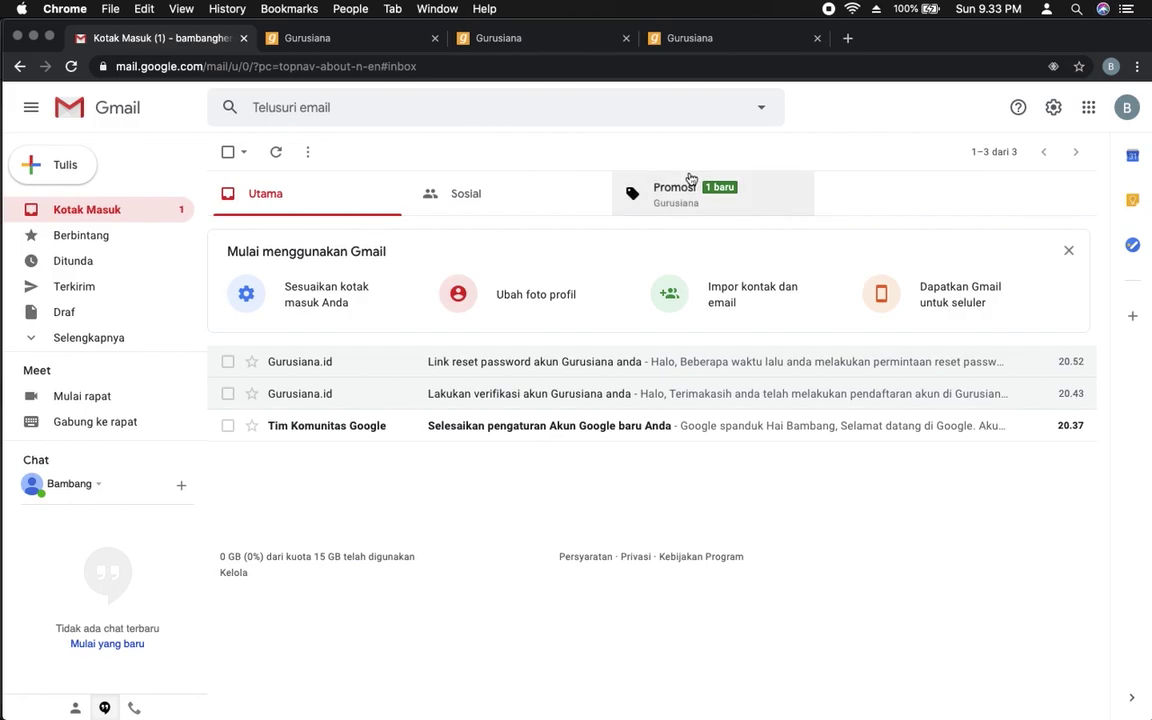
pyautogui.click(701, 40)
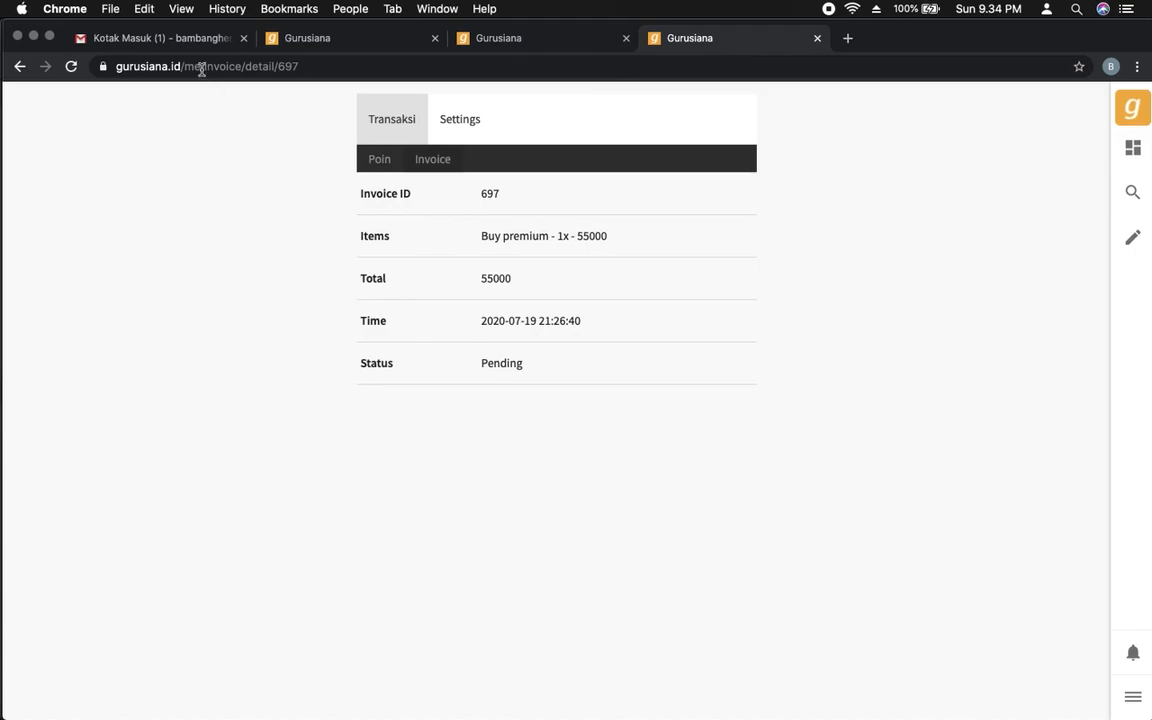
pyautogui.click(185, 42)
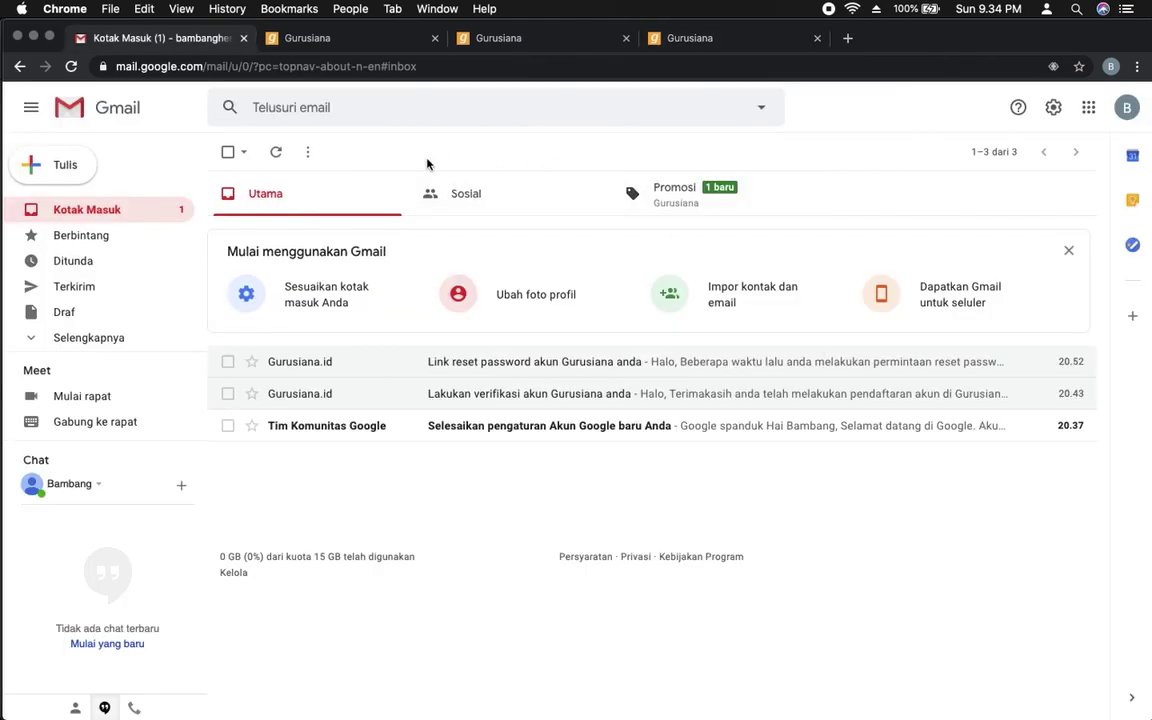
pyautogui.click(673, 197)
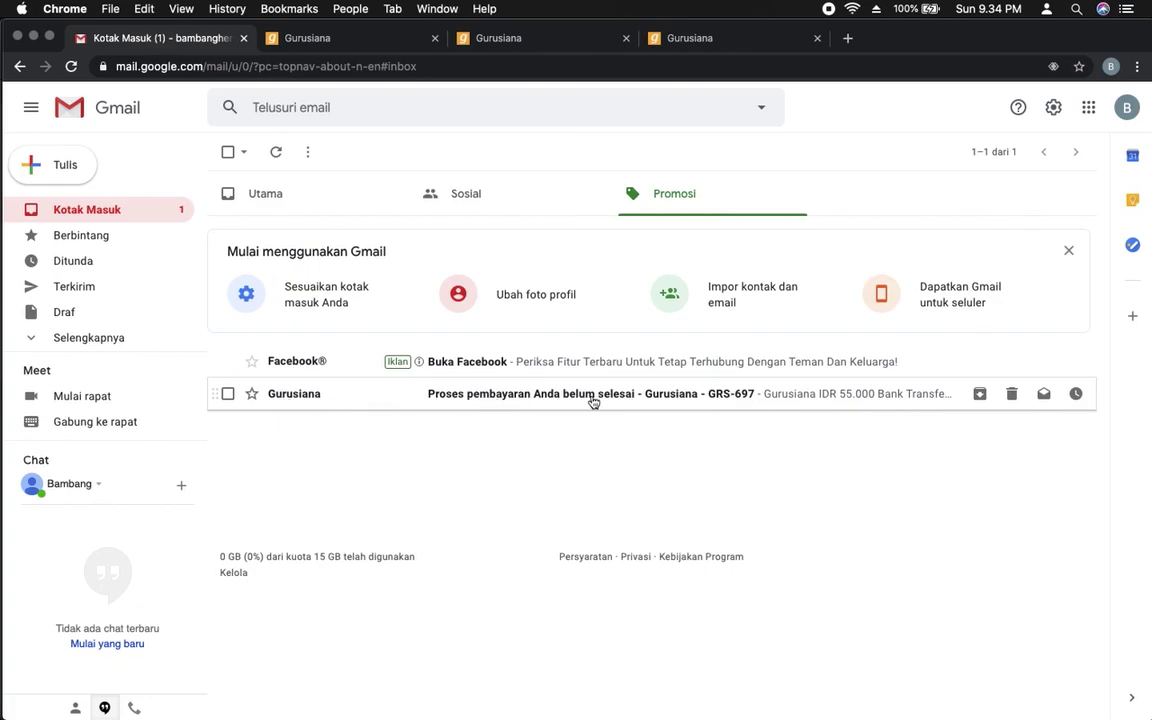
pyautogui.click(710, 400)
# Step: Read the email's transfer details, highlighting the virtual account number, and check the payment deadline and total
pyautogui.scroll(-2, 710, 400)
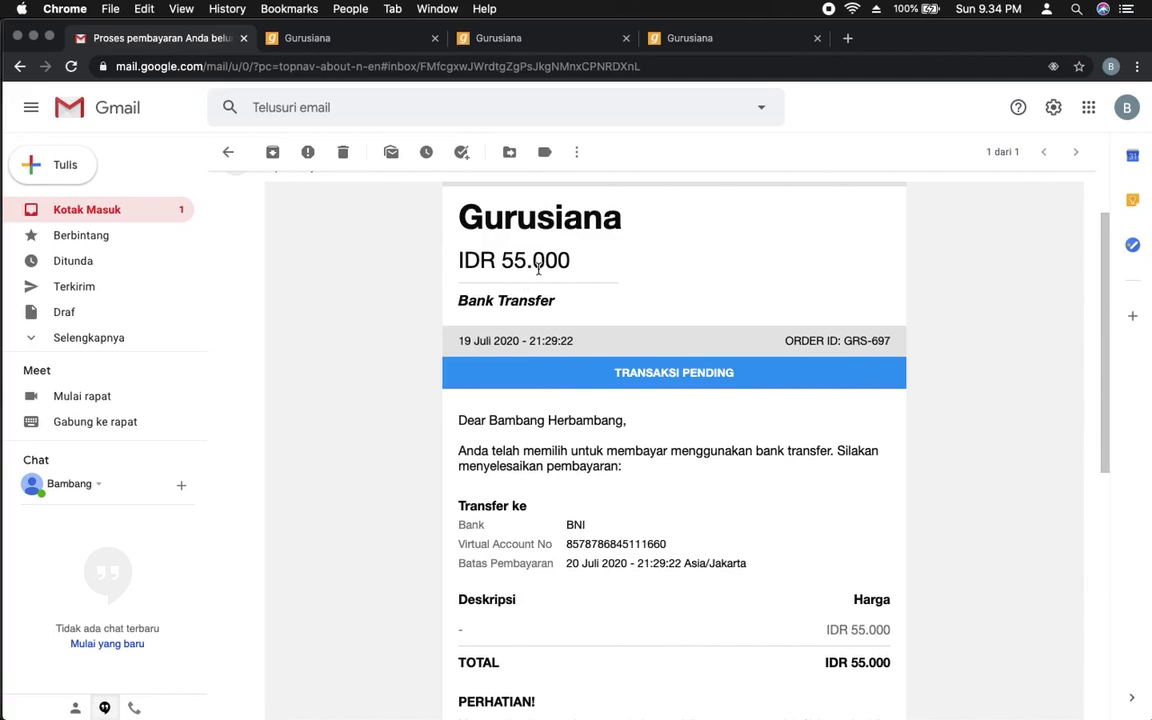
pyautogui.scroll(-2, 640, 355)
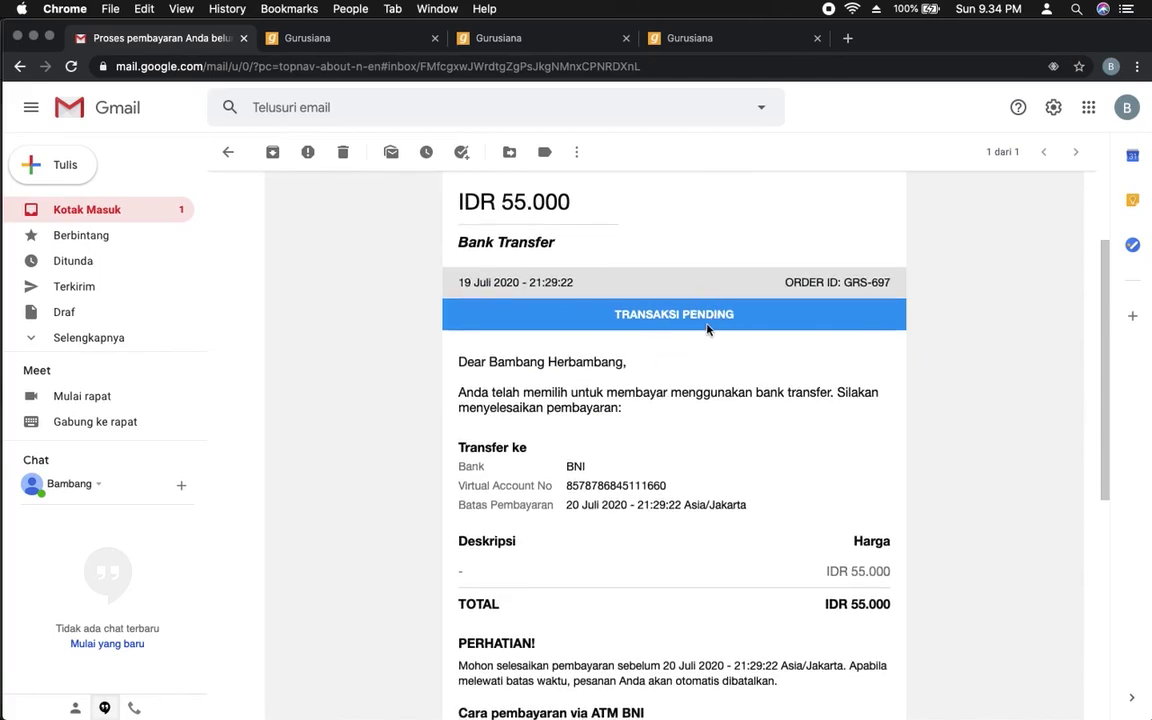
pyautogui.scroll(-1, 709, 309)
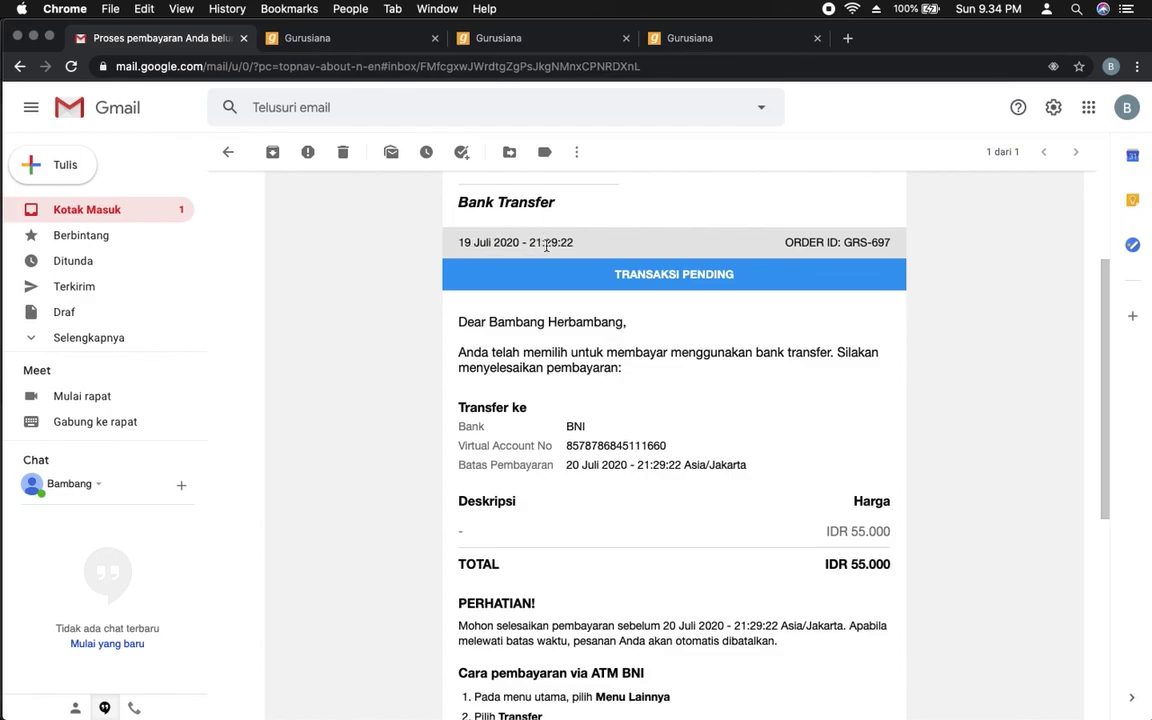
pyautogui.scroll(-3, 575, 250)
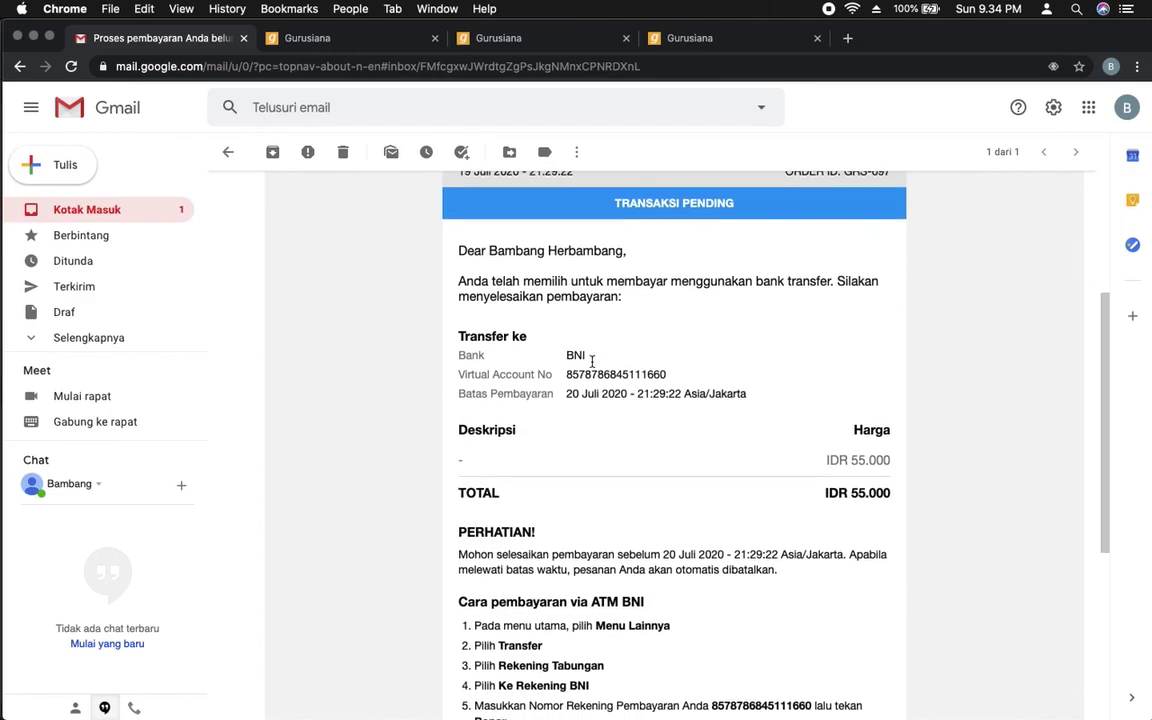
pyautogui.scroll(-1, 560, 335)
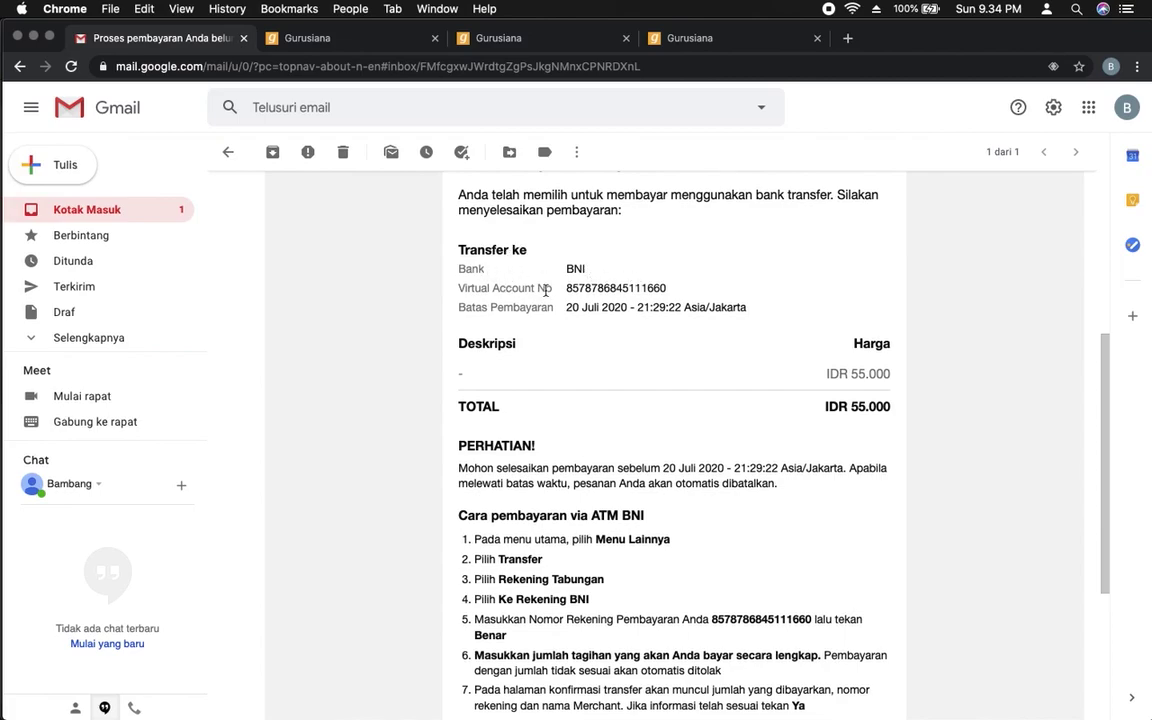
pyautogui.doubleClick(588, 288)
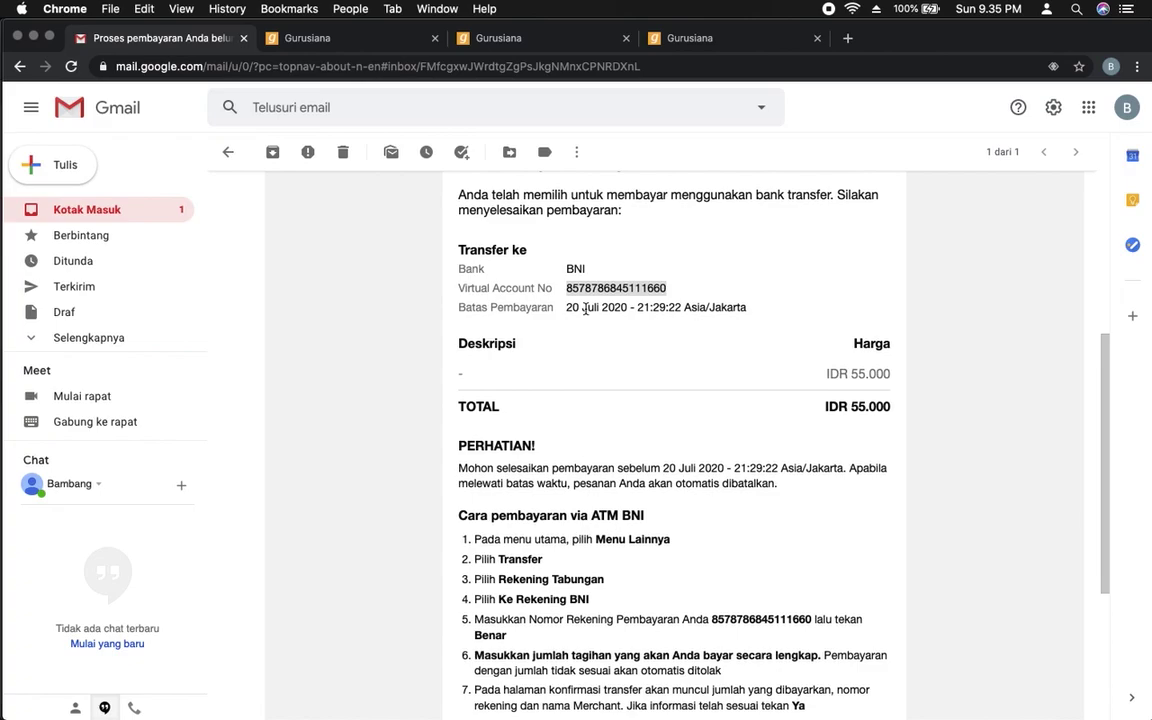
pyautogui.click(567, 309)
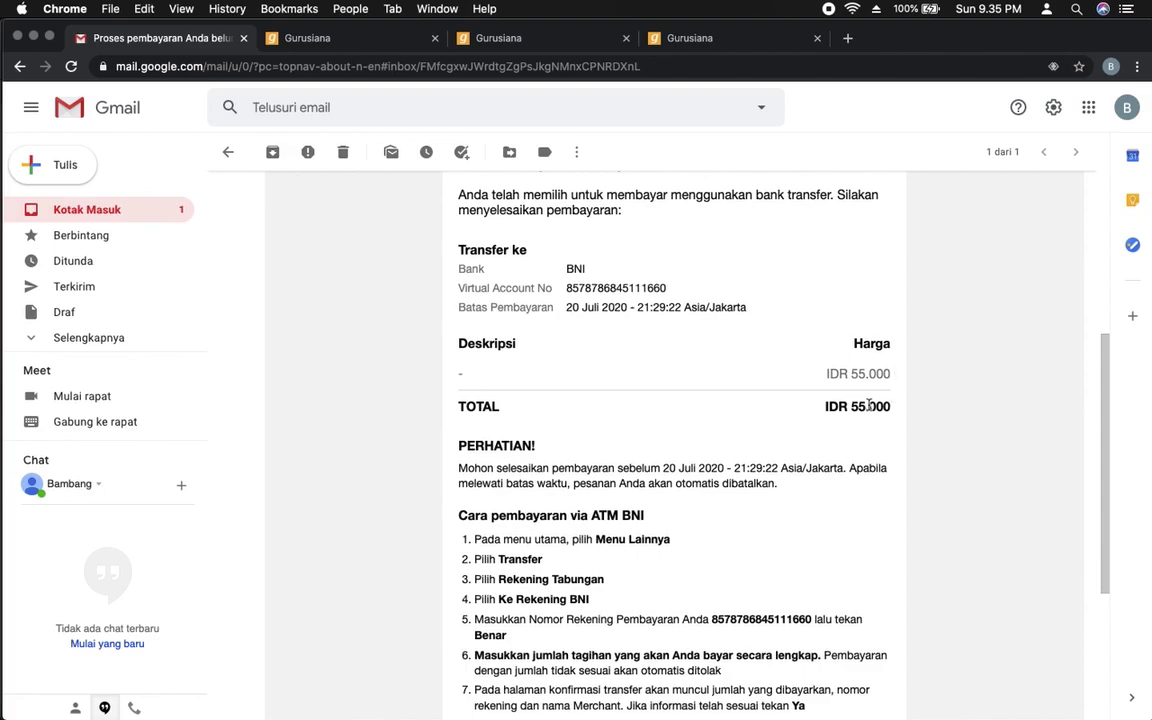
# Step: Read the ATM BNI payment instructions at the end of the email and return to the Gurusiana invoice details
pyautogui.scroll(-3, 868, 406)
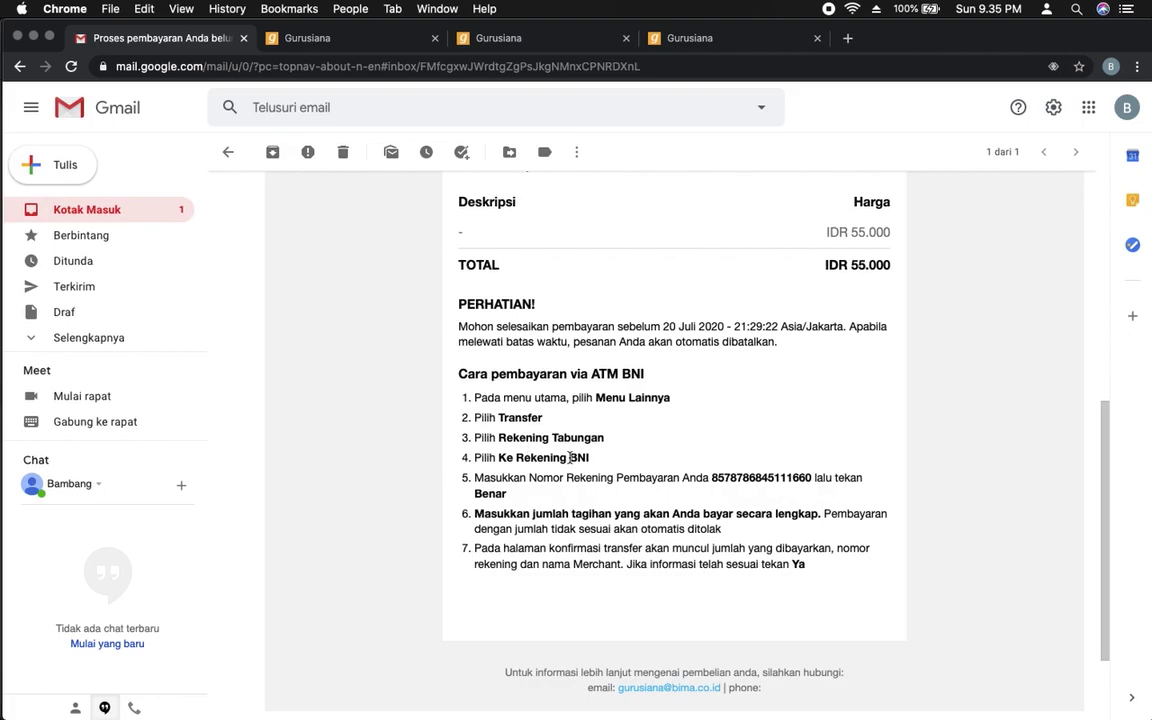
pyautogui.scroll(-2, 636, 525)
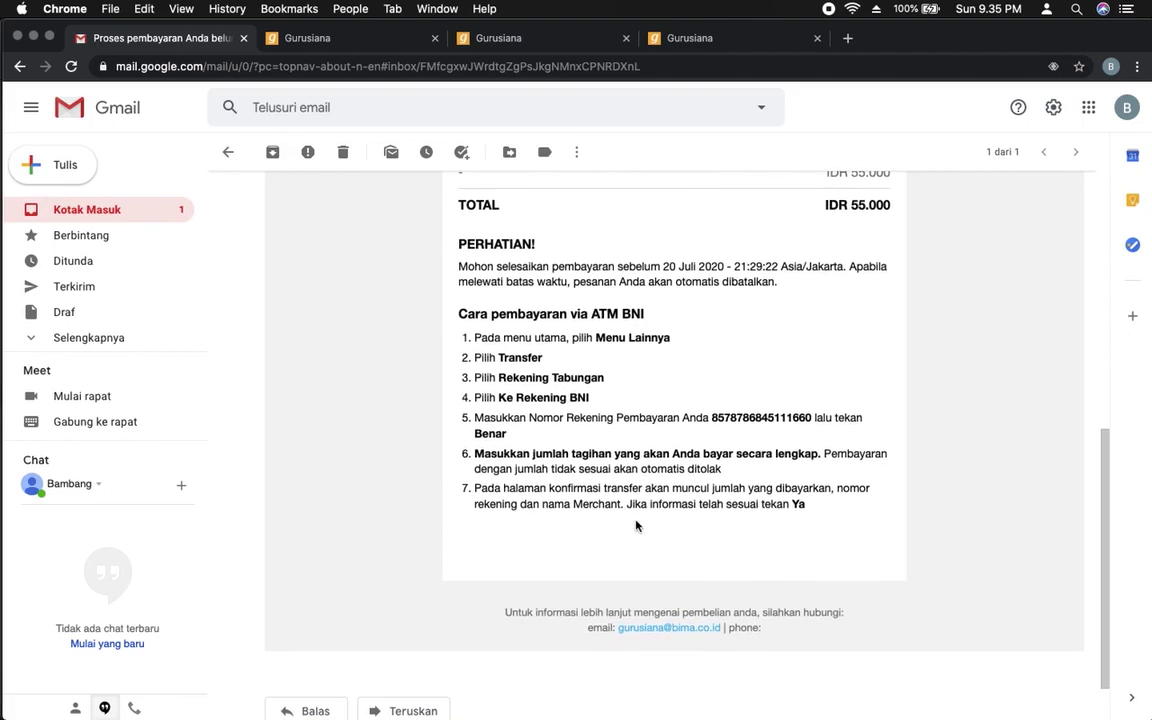
pyautogui.scroll(5, 636, 525)
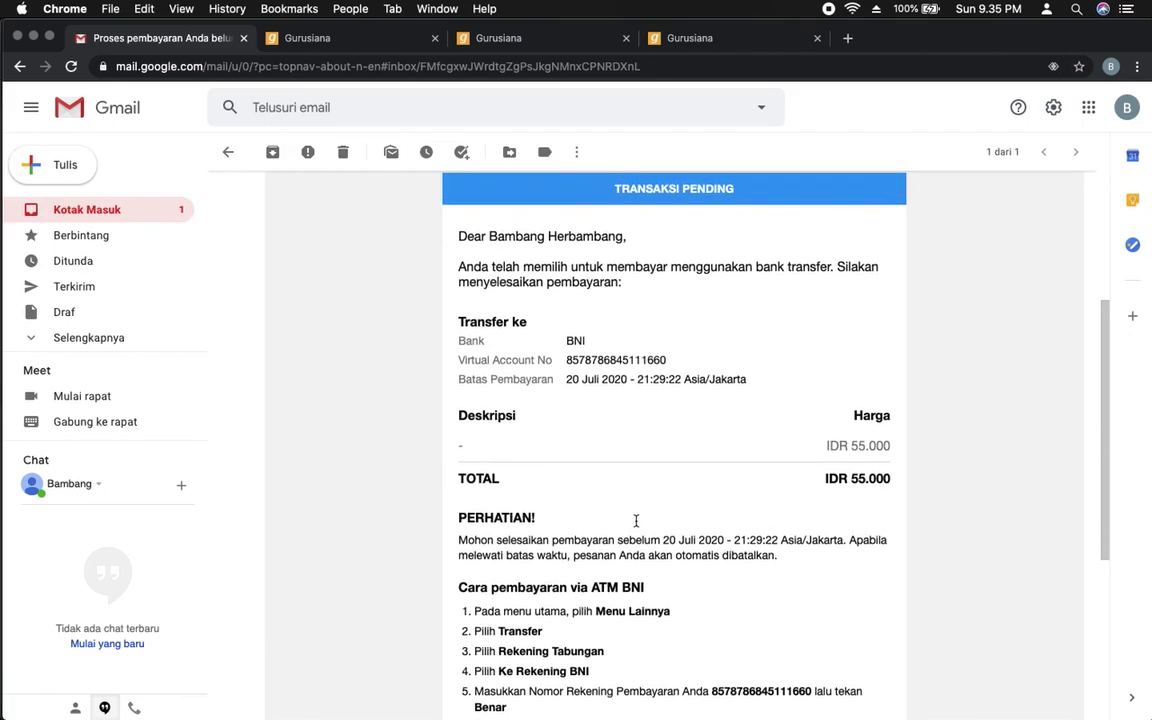
pyautogui.click(703, 45)
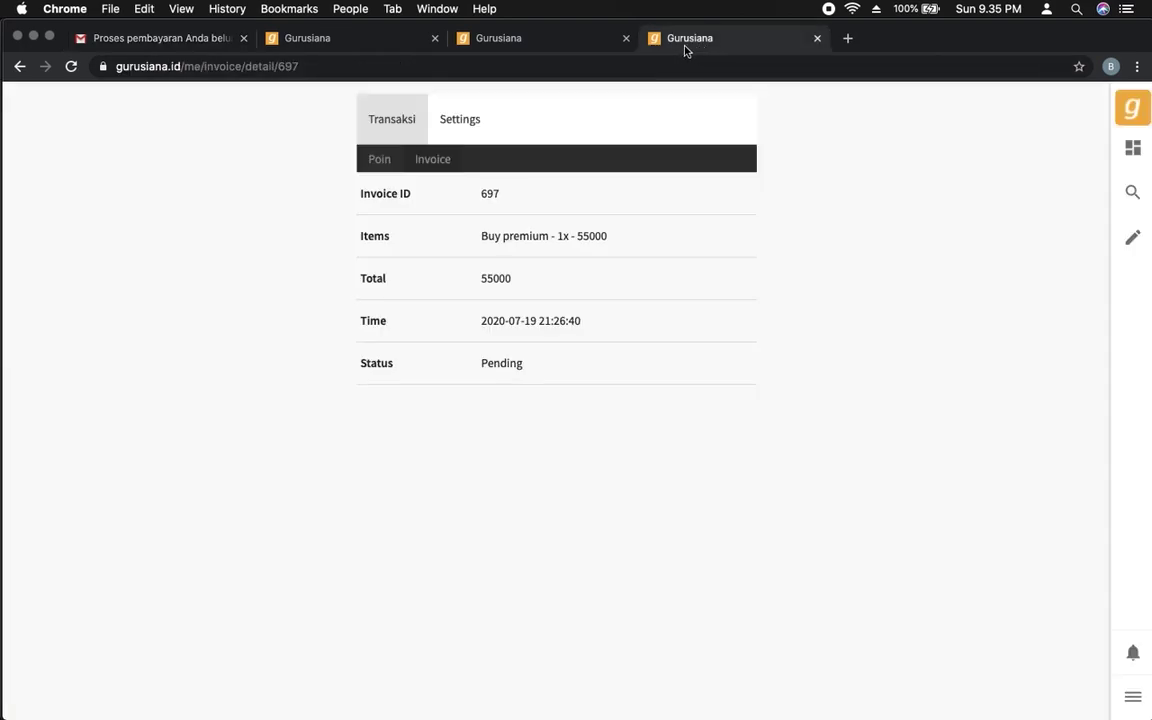